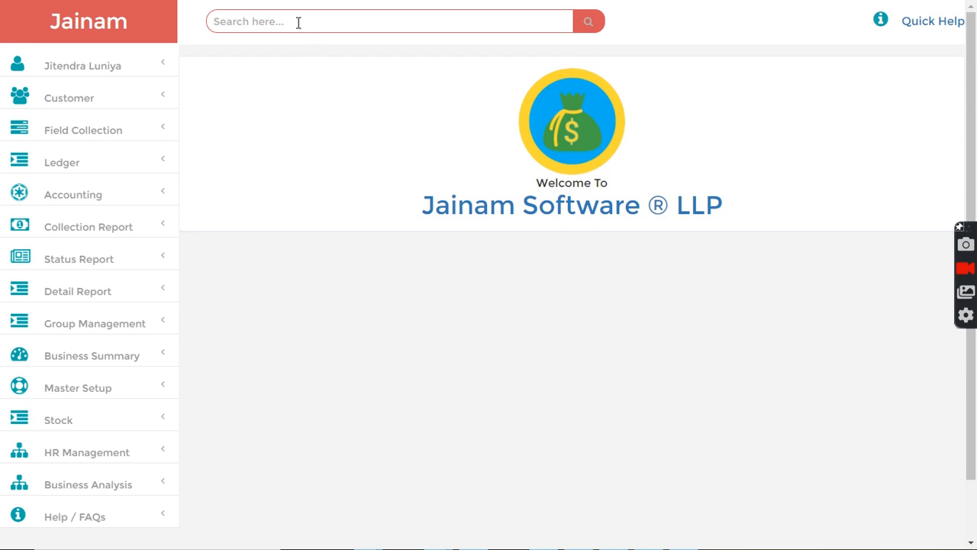
Search for the customer's record by first name.
text(jiten)
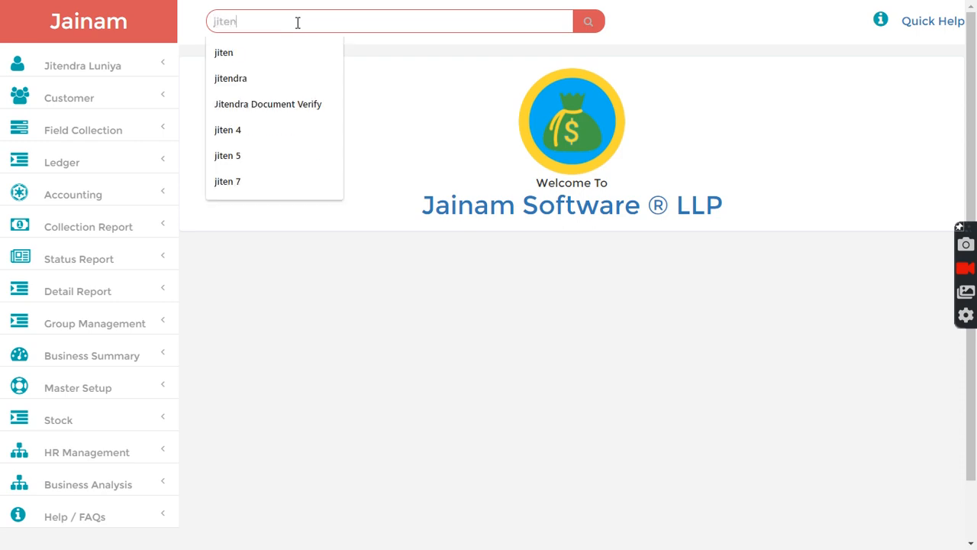
key(Return)
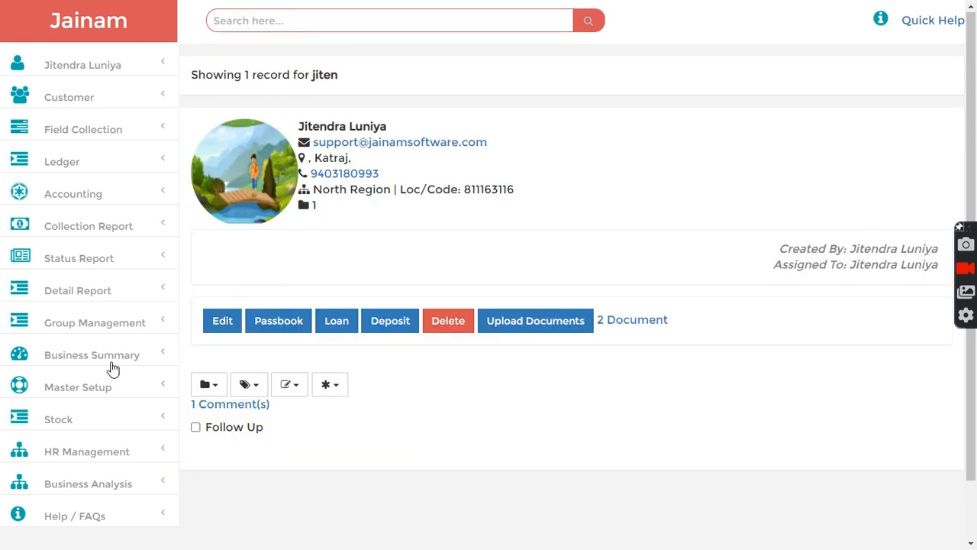
In the master settings, set the customized setting "Loan Creation To Follow Approval Process" to No and update it.
click(92, 389)
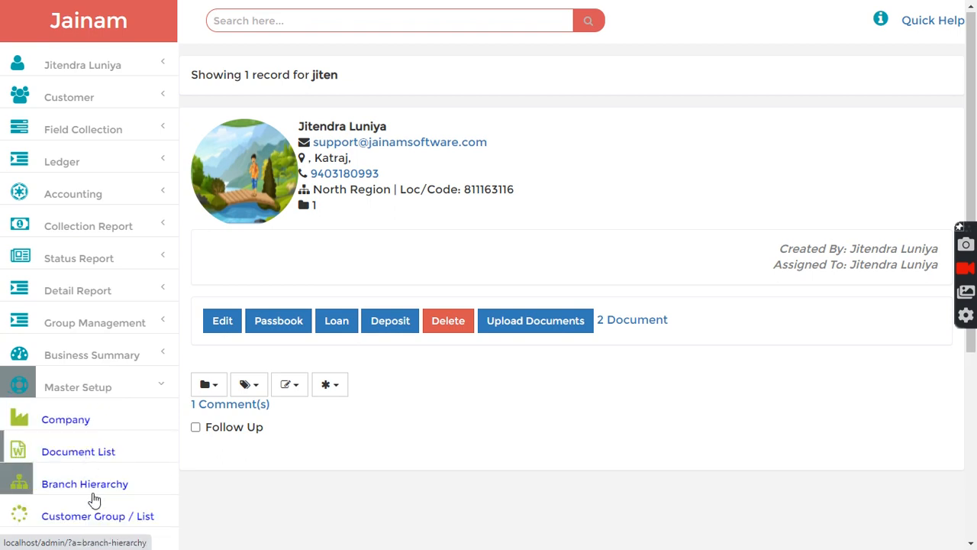
scroll(93, 500, down, 3)
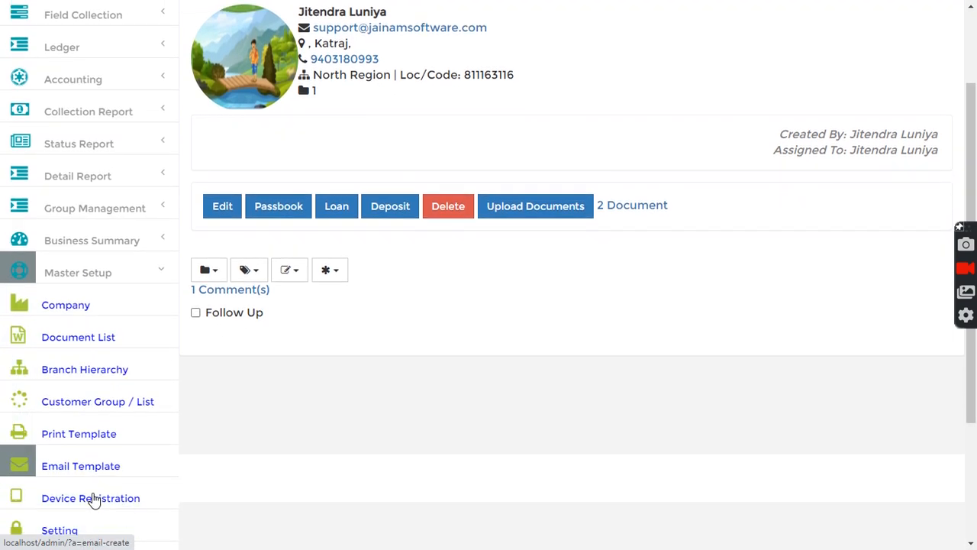
scroll(94, 501, down, 1)
click(75, 508)
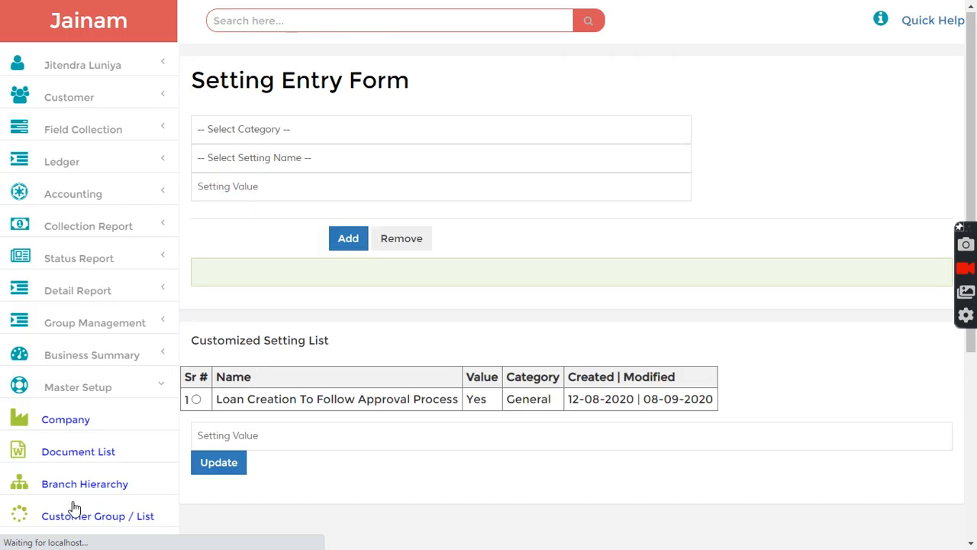
click(197, 399)
double_click(195, 432)
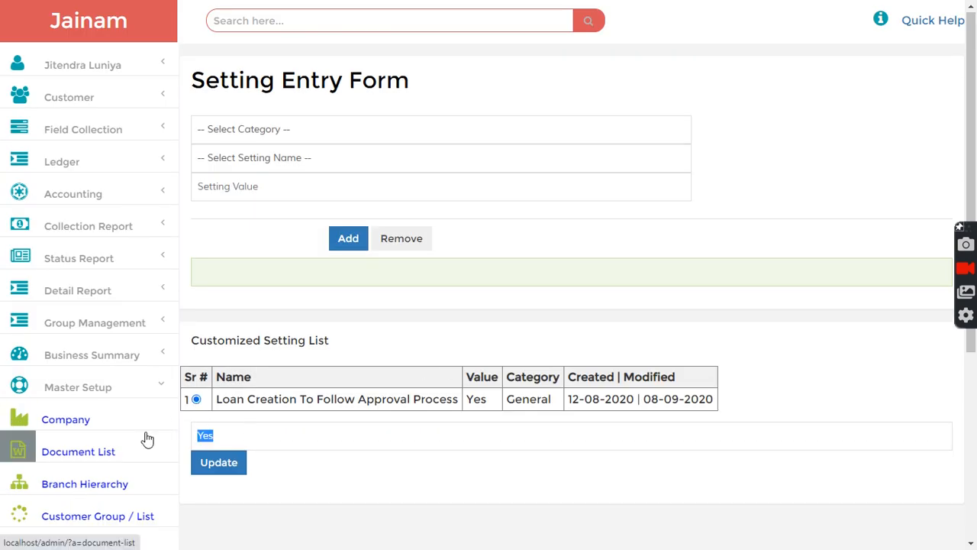
text(No)
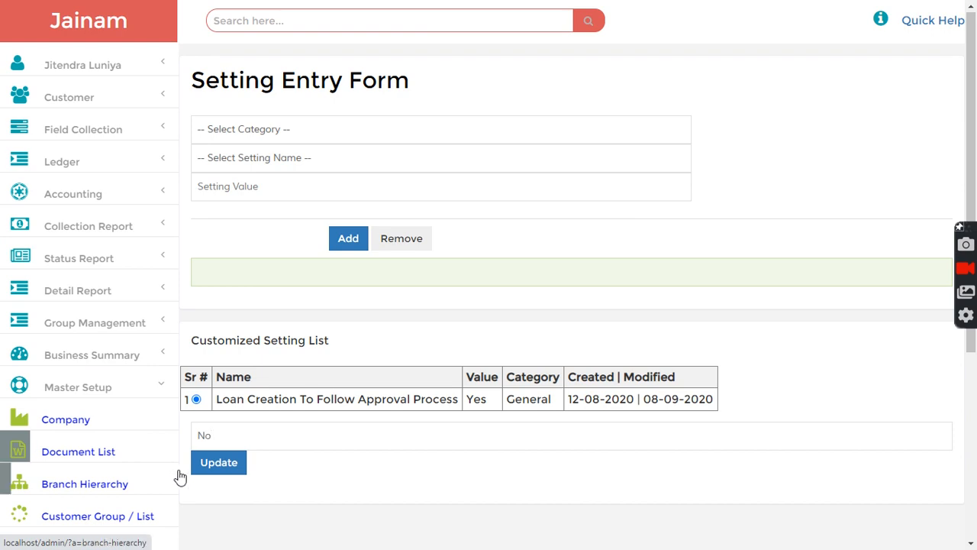
click(210, 469)
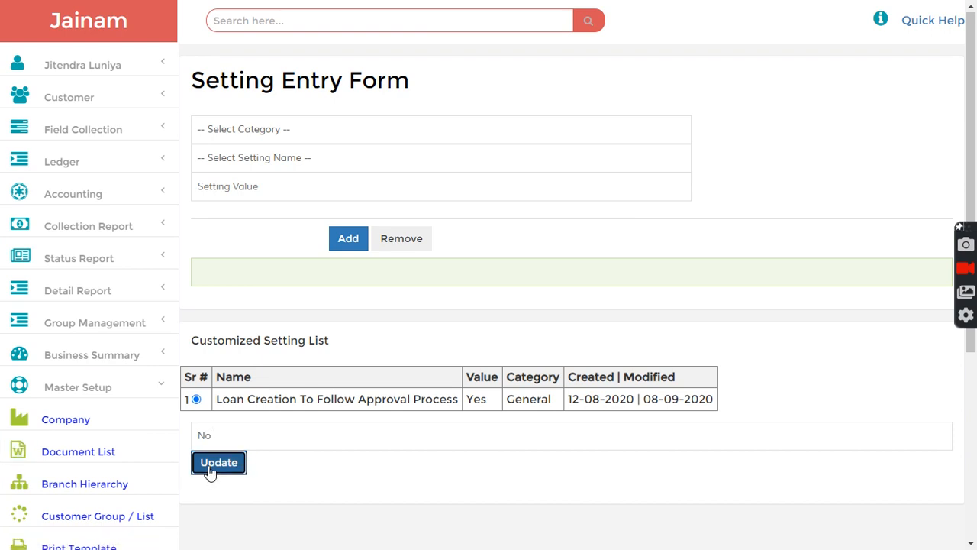
Find the customer by first name and start a new loan entry for that customer.
click(304, 21)
text(jiten)
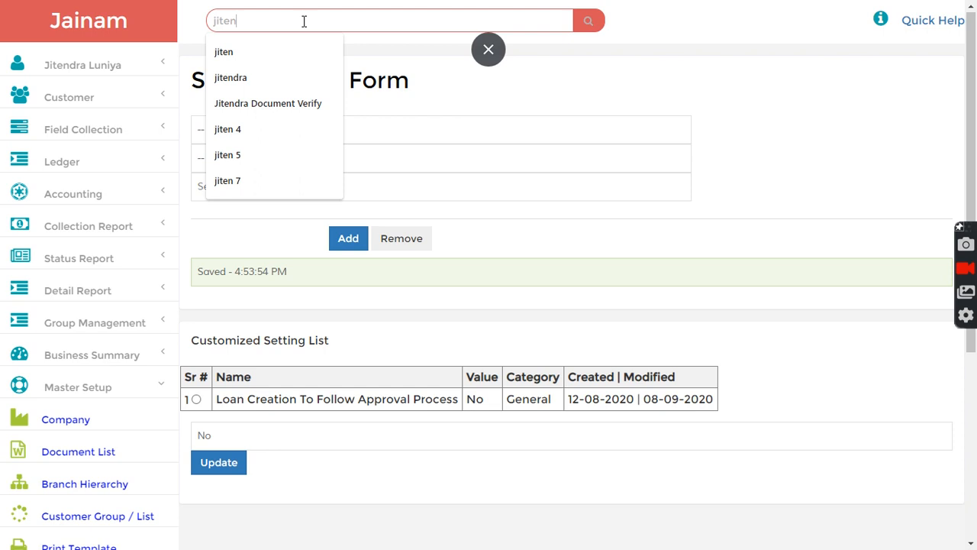
key(Return)
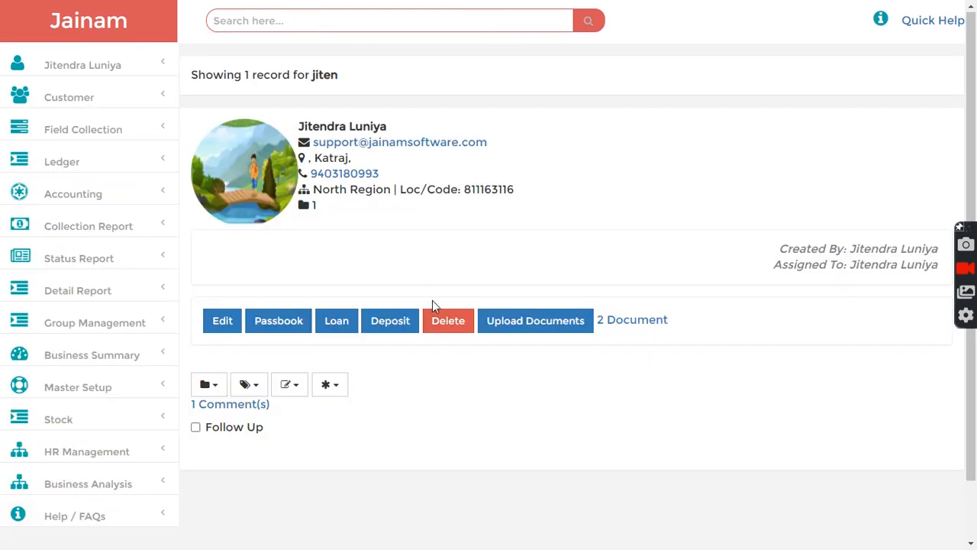
click(342, 331)
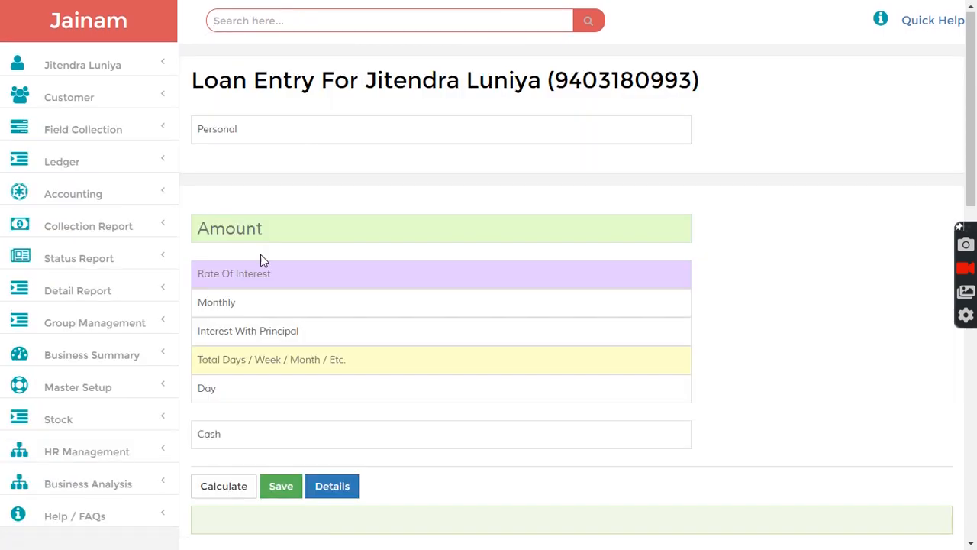
Save a personal cash loan of 10000 at 2 monthly interest with principal for 12 months.
text(10000)
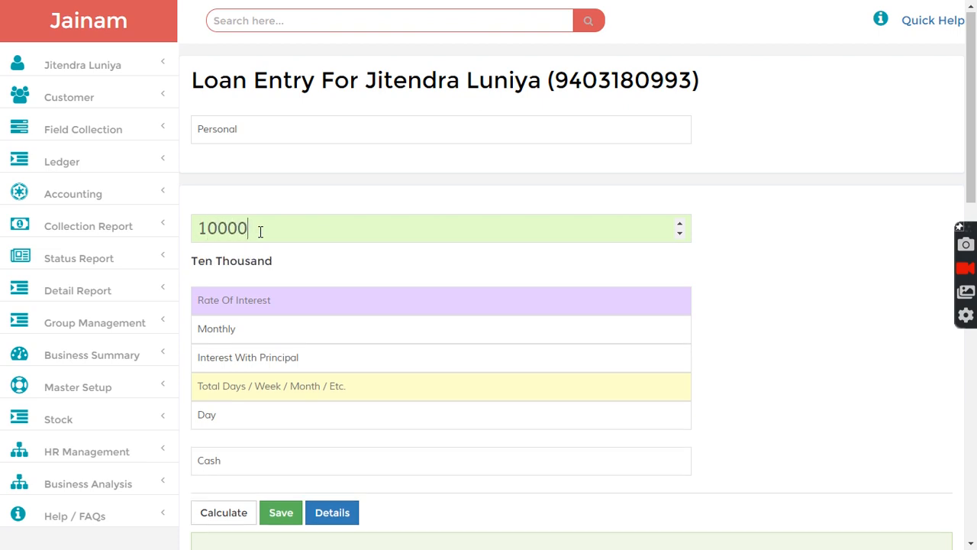
key(Tab)
text(2)
key(Tab)
text(12)
key(Tab)
key(Down)
click(283, 510)
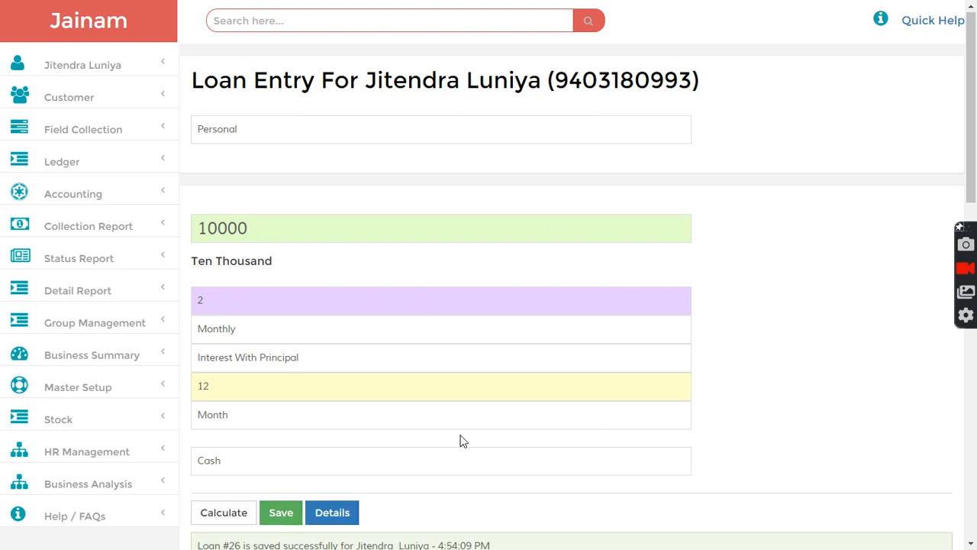
drag(971, 113, 972, 143)
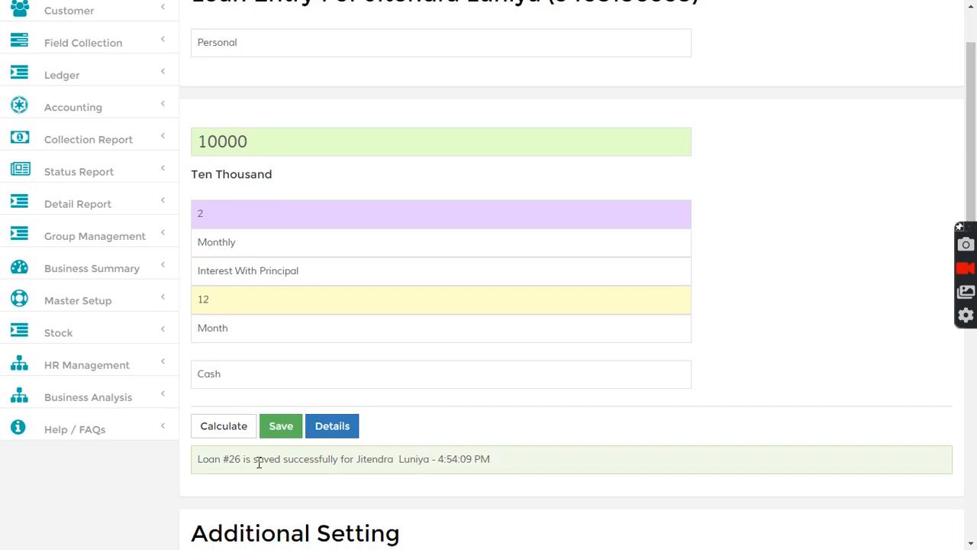
drag(221, 461, 281, 458)
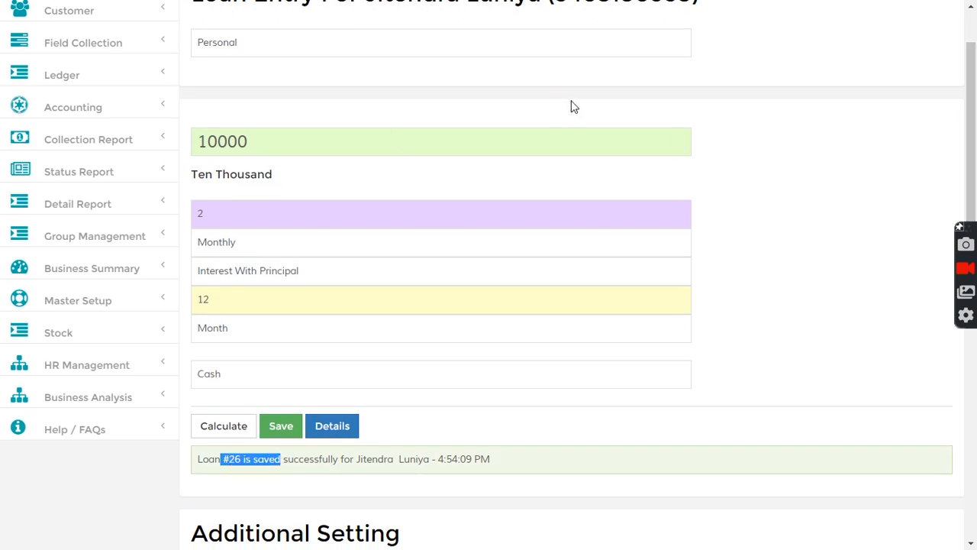
Look up loan 26 and receive two cash installments of 1033 dated 08/09/2020, checking the remaining principal.
scroll(552, 105, up, 1)
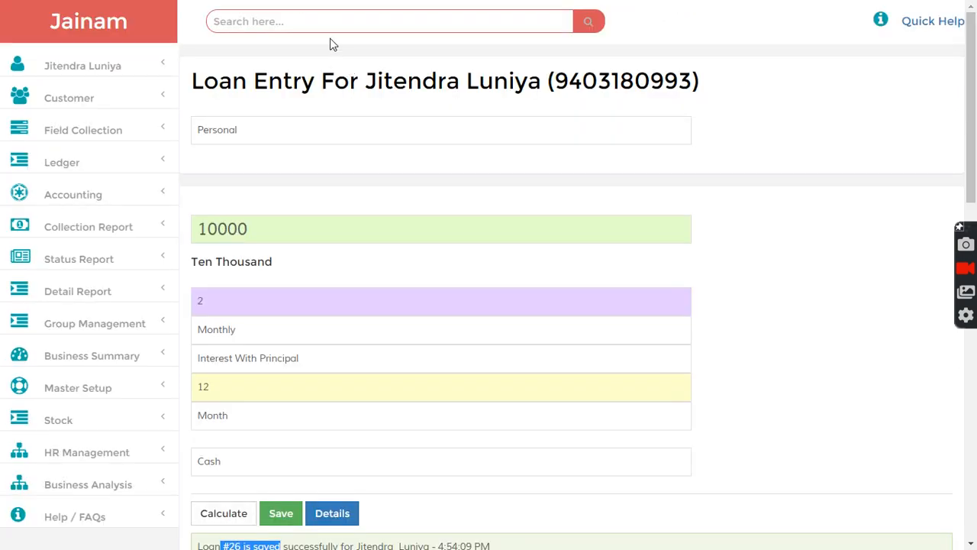
click(322, 11)
text(26)
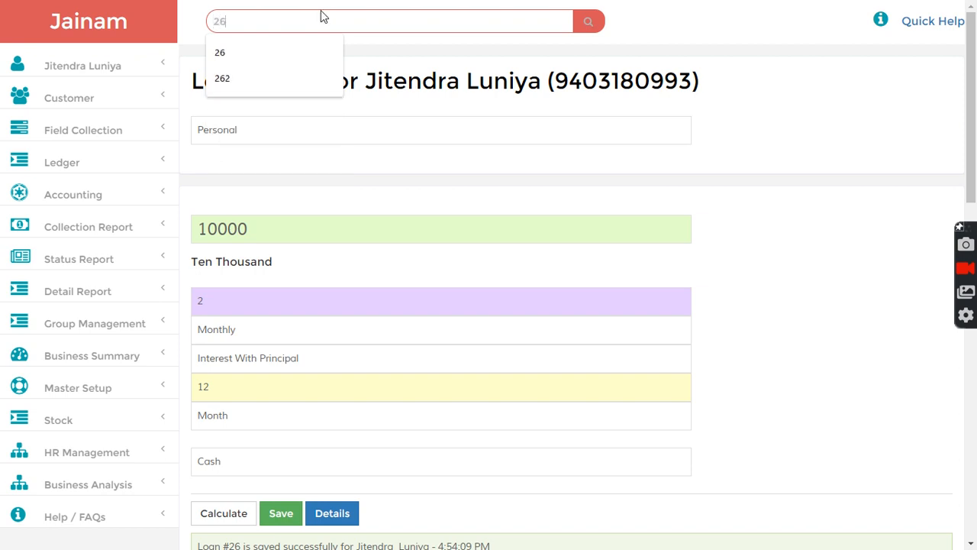
key(Return)
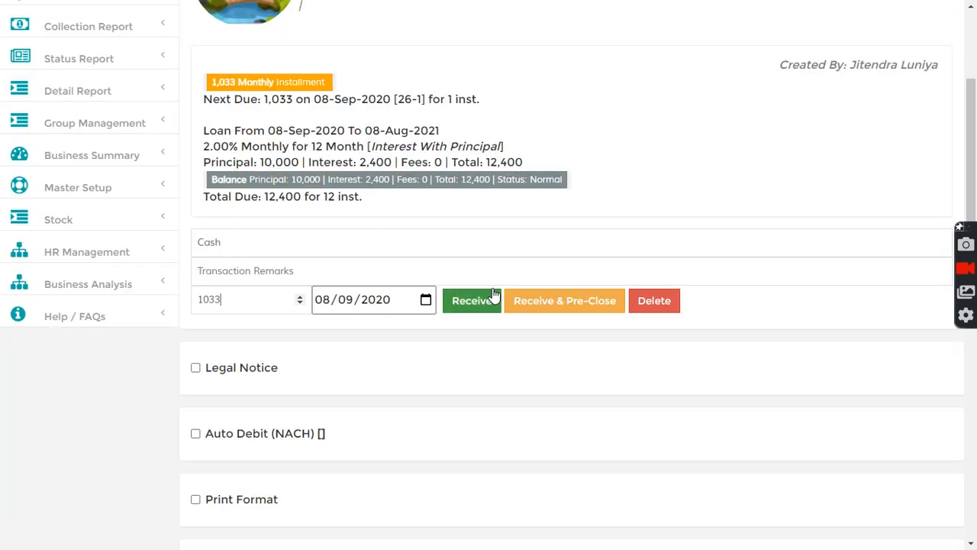
click(479, 301)
click(468, 500)
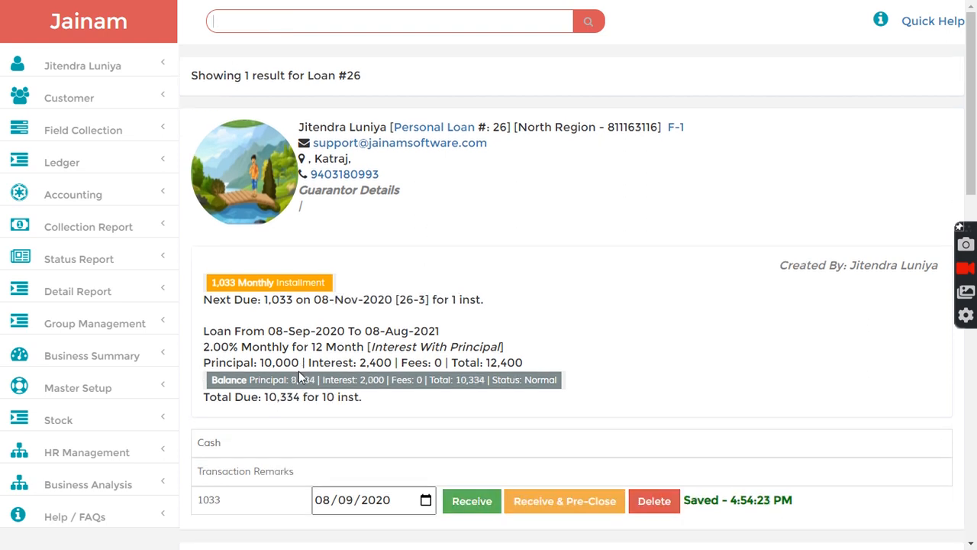
double_click(293, 379)
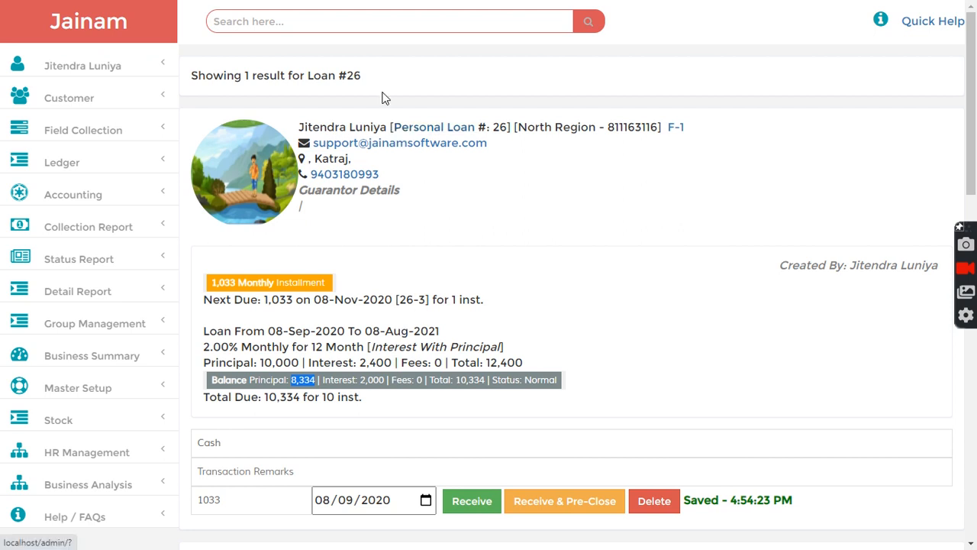
Return to the customer's record and start a second loan entry.
click(372, 25)
text(jiten)
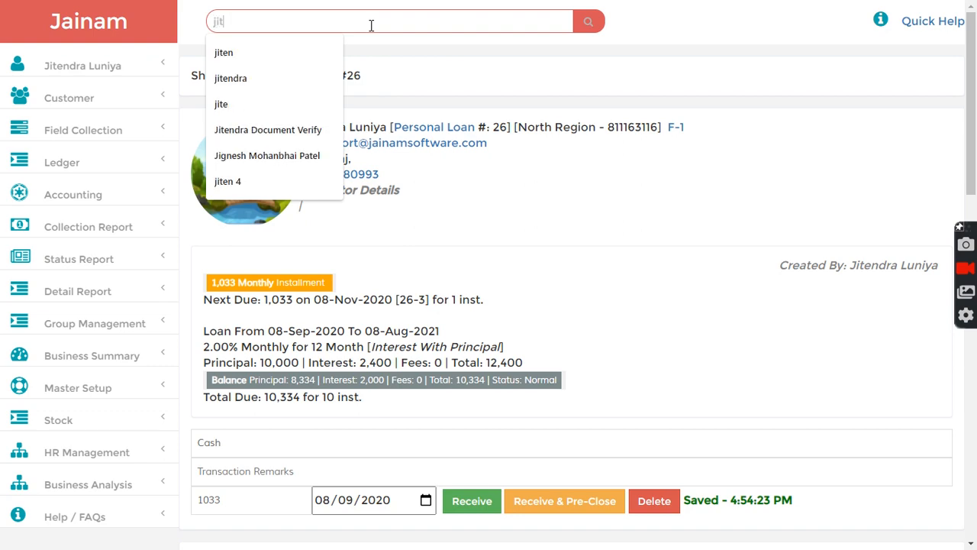
key(Return)
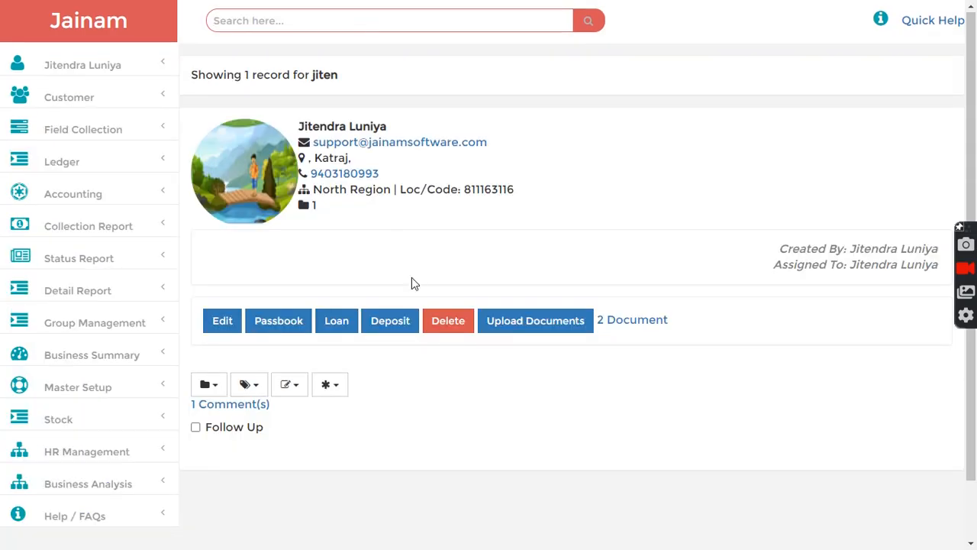
click(342, 321)
Enter a loan amount of 50000 at 2.5 monthly interest with principal for 6 months.
click(284, 236)
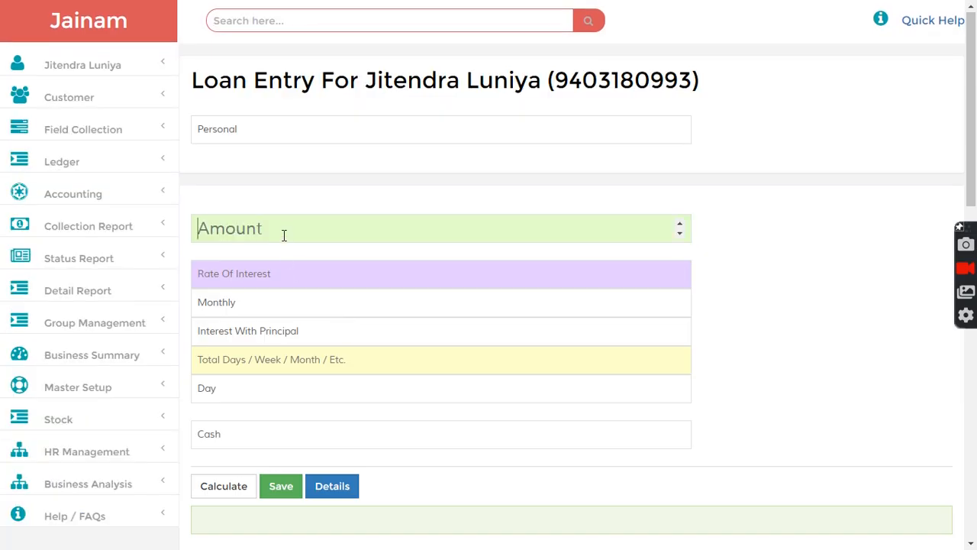
text(50000)
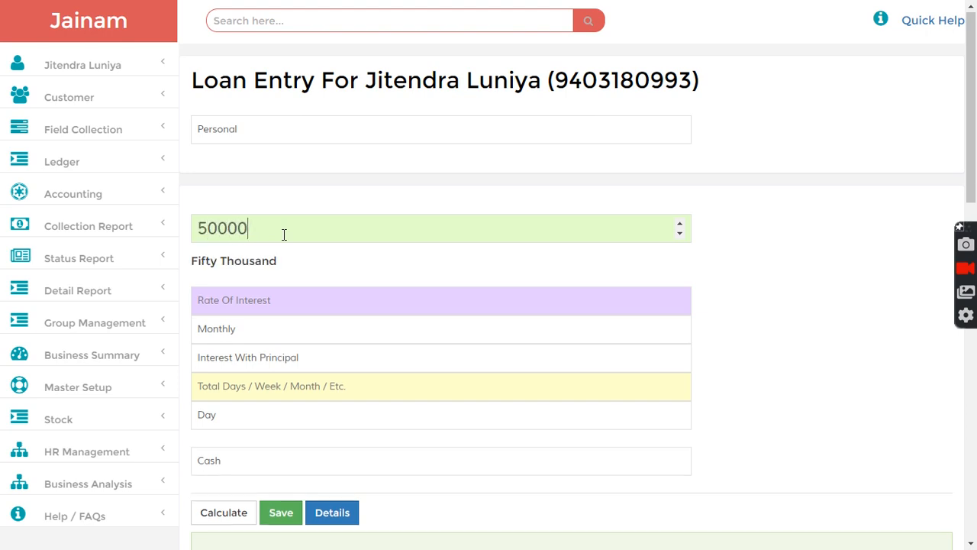
text(2)
click(273, 384)
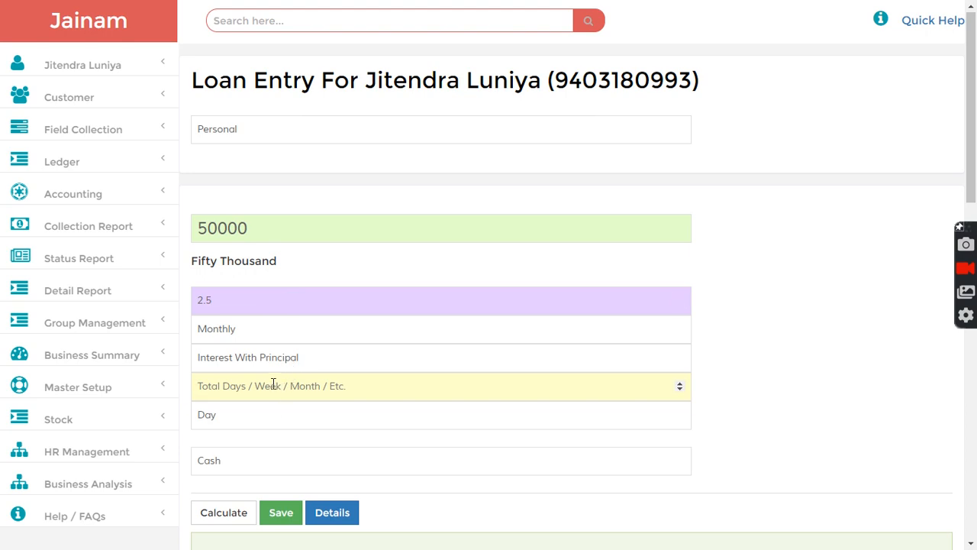
text(6)
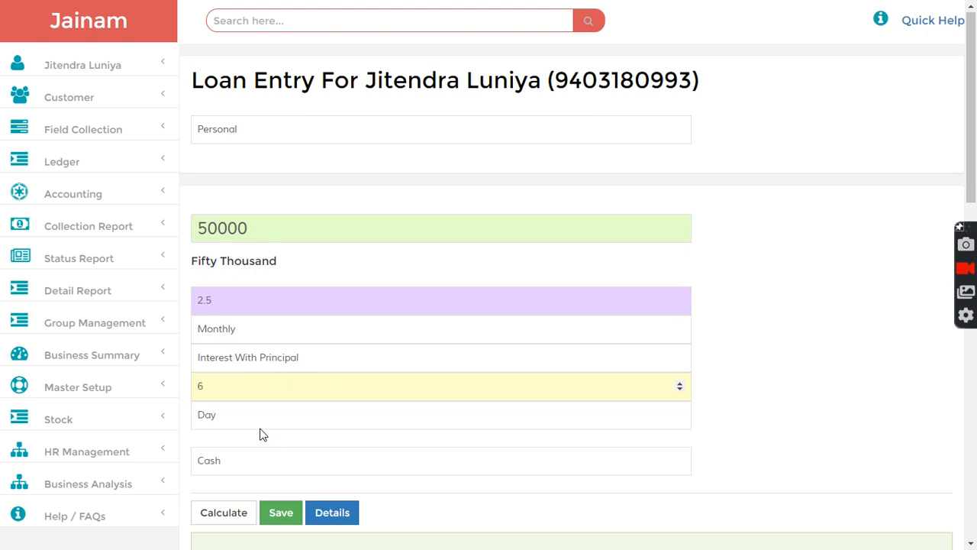
click(258, 415)
click(244, 467)
Enable Loan Transfer on the new loan and check the balance of loan 24, examining its principal.
drag(971, 113, 959, 462)
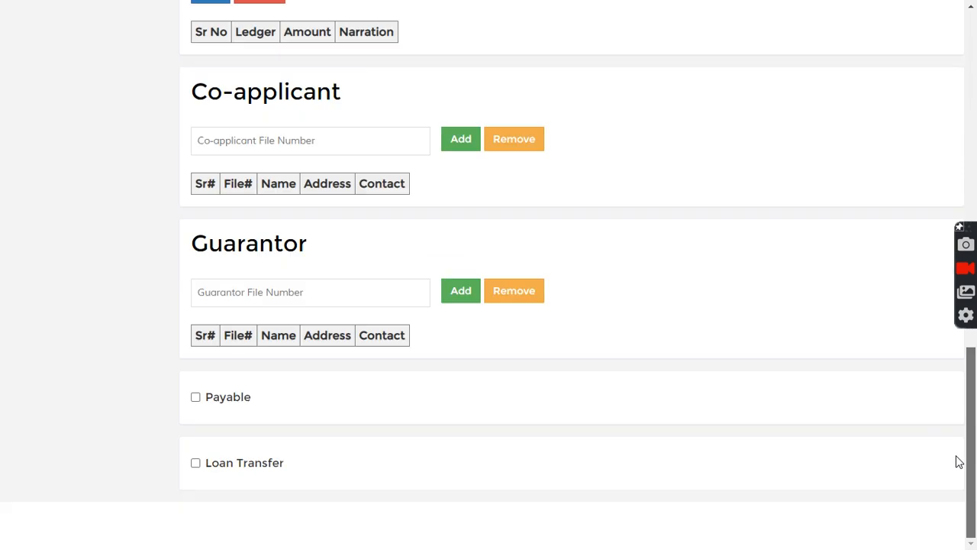
click(212, 464)
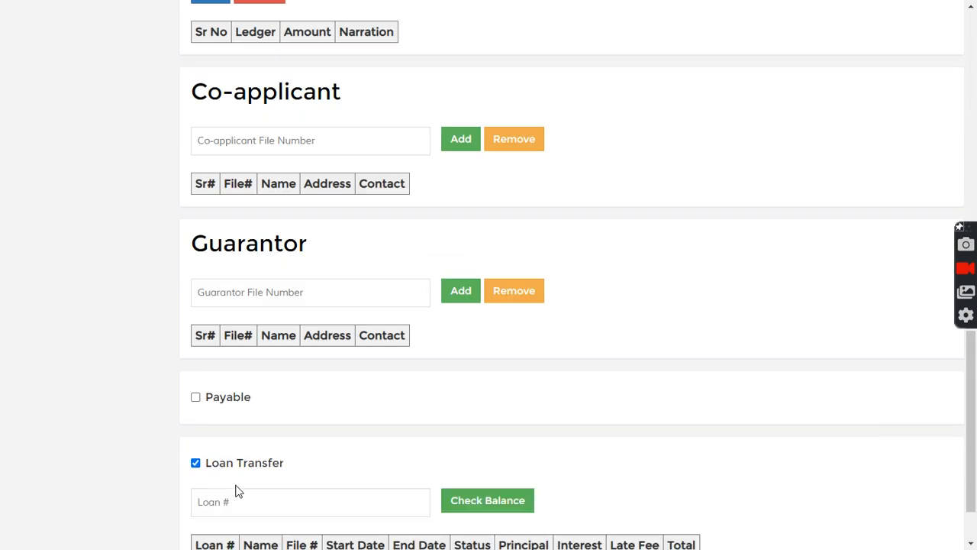
click(244, 502)
text(24)
click(489, 500)
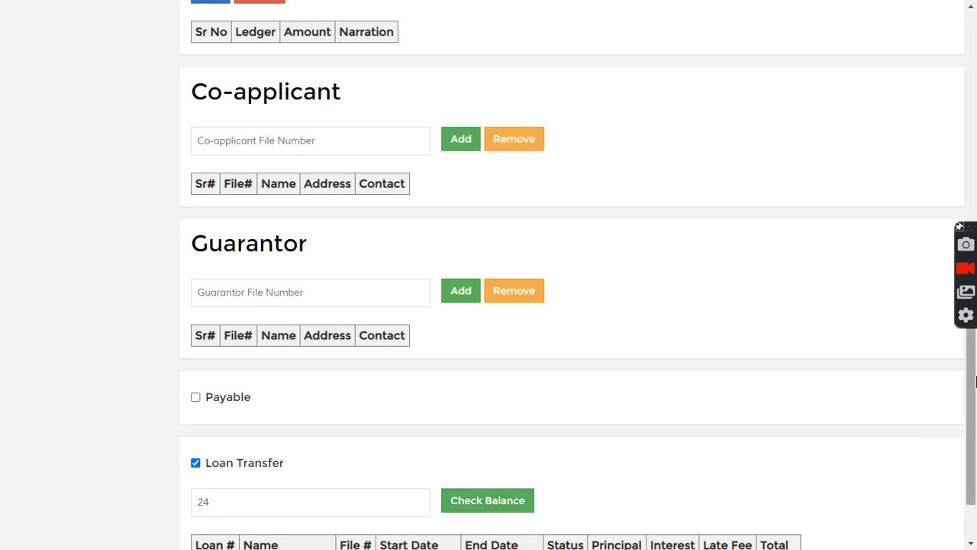
scroll(972, 388, down, 3)
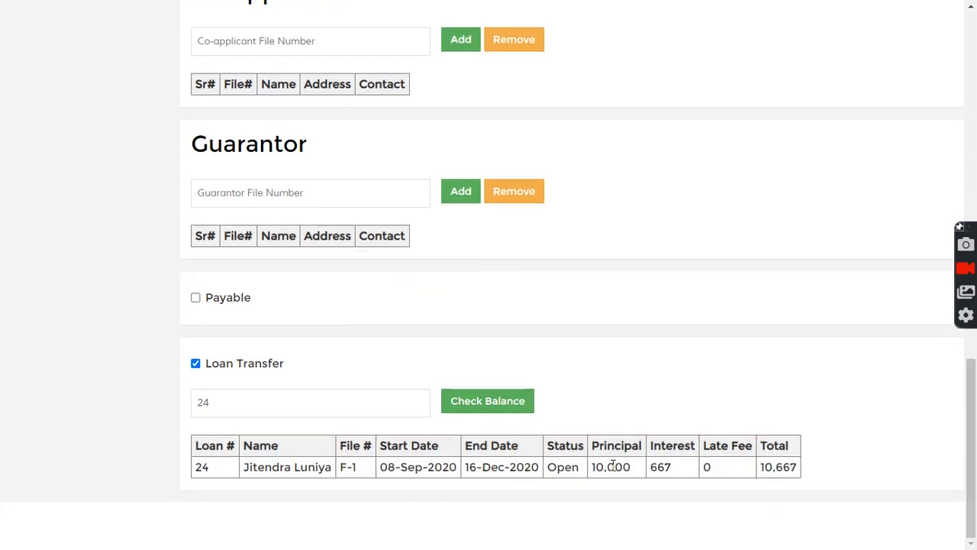
drag(594, 467, 627, 467)
Change the transfer loan number to 25 and check its balance.
click(248, 395)
key(BackSpace)
text(5)
click(509, 405)
Set the transfer loan number to 26 and check its balance, examining the outstanding principal.
click(343, 410)
key(BackSpace)
text(6)
click(493, 406)
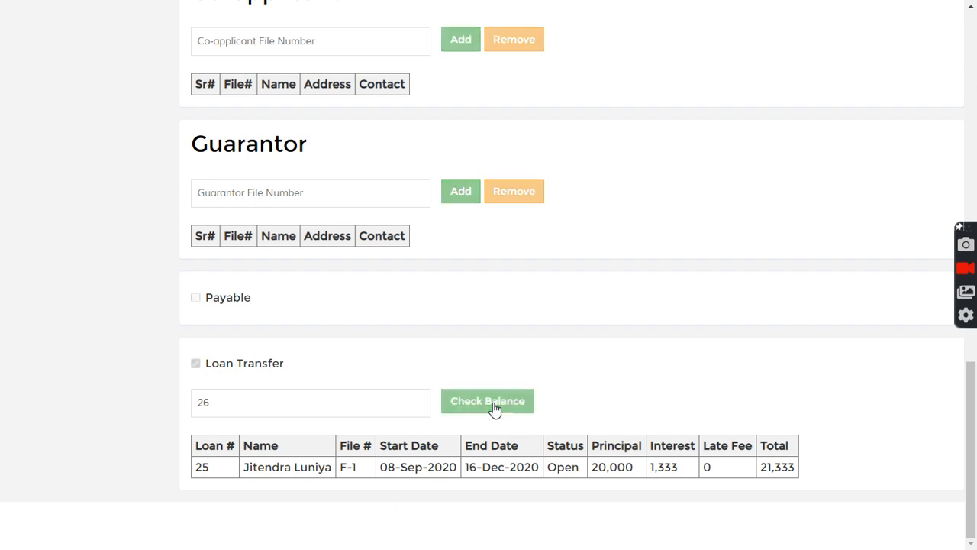
drag(624, 467, 591, 465)
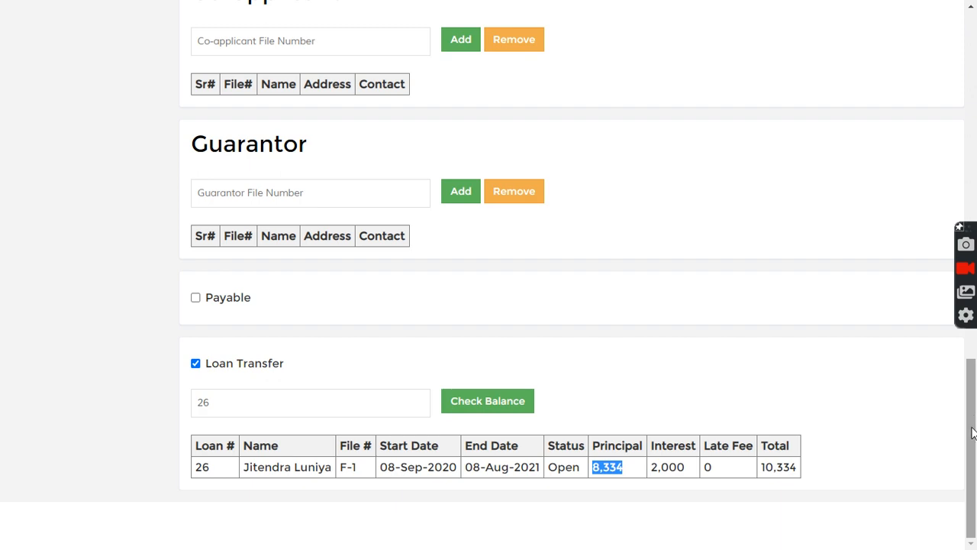
Calculate the 50000 loan with the loan transfer included and examine the resulting Pay amount.
drag(973, 420, 936, 114)
drag(274, 157, 168, 163)
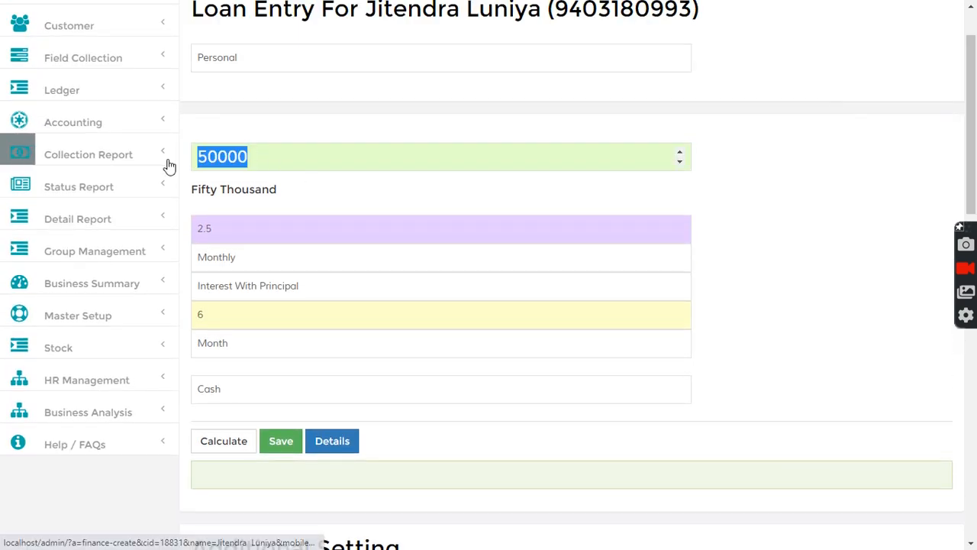
click(359, 106)
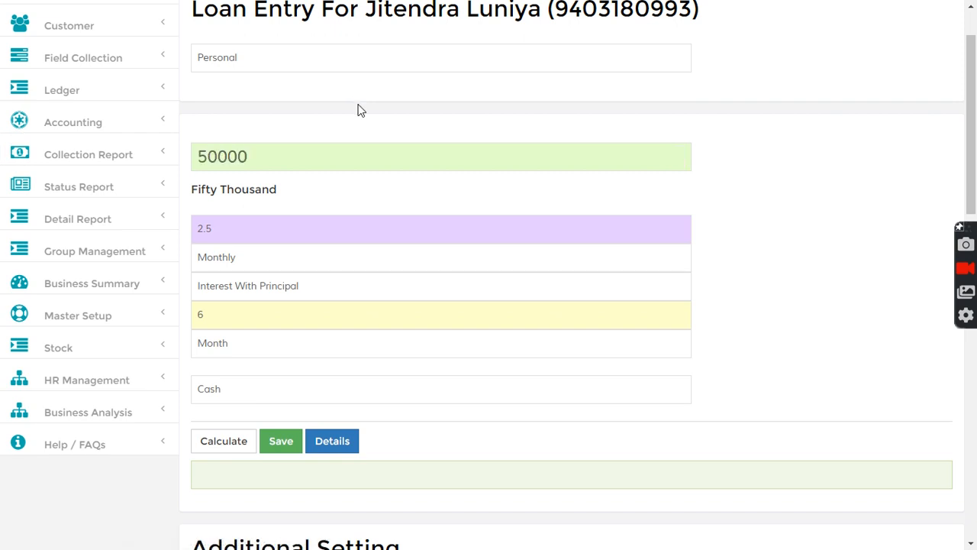
click(233, 447)
drag(268, 476, 294, 477)
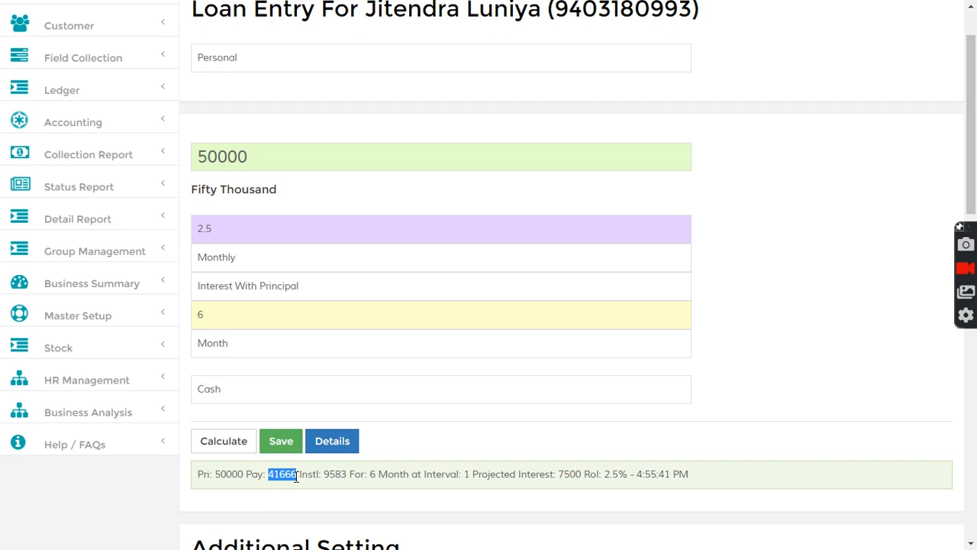
Save the 50000 loan with the loan transfer included and check its assigned loan number.
click(775, 330)
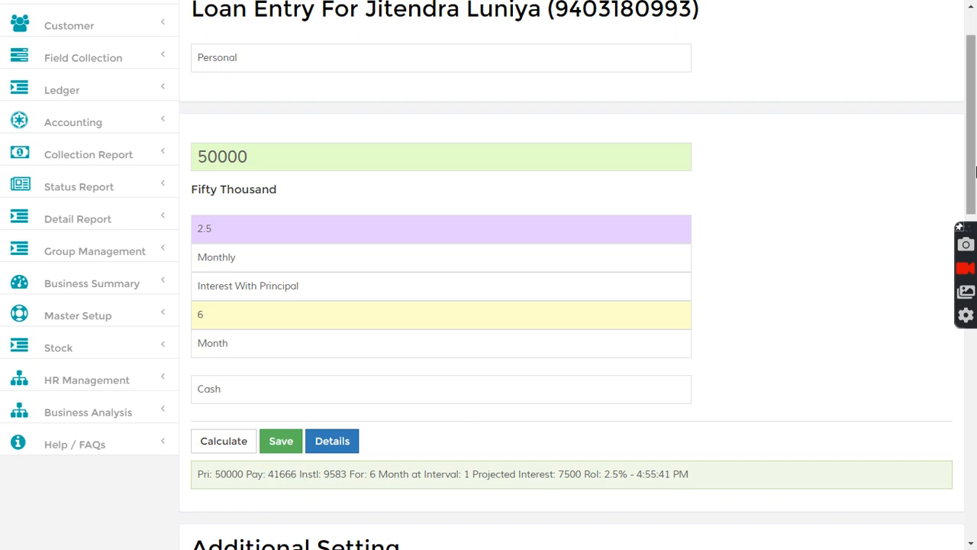
drag(970, 145, 973, 158)
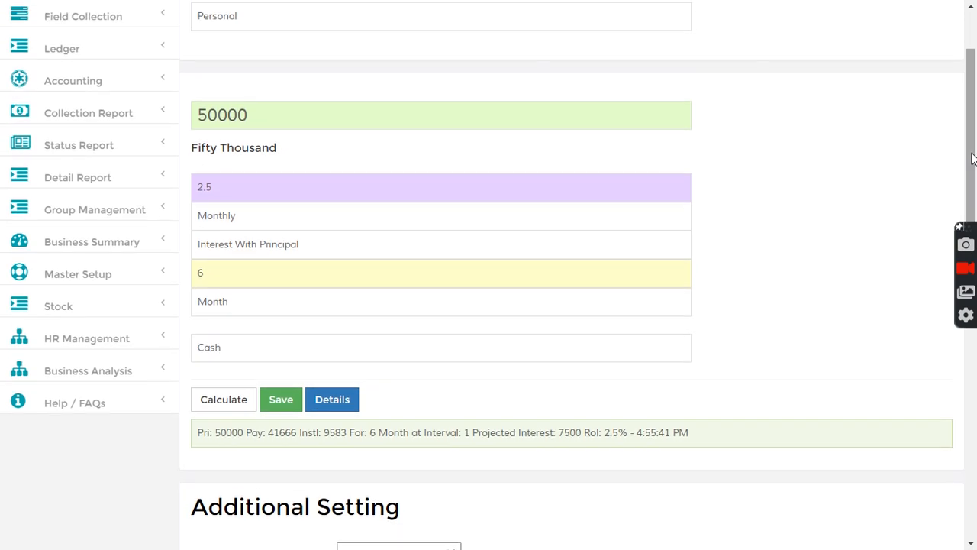
click(281, 401)
drag(221, 434, 244, 436)
click(829, 186)
Search for loan 27 and display its transaction statement.
drag(974, 119, 976, 2)
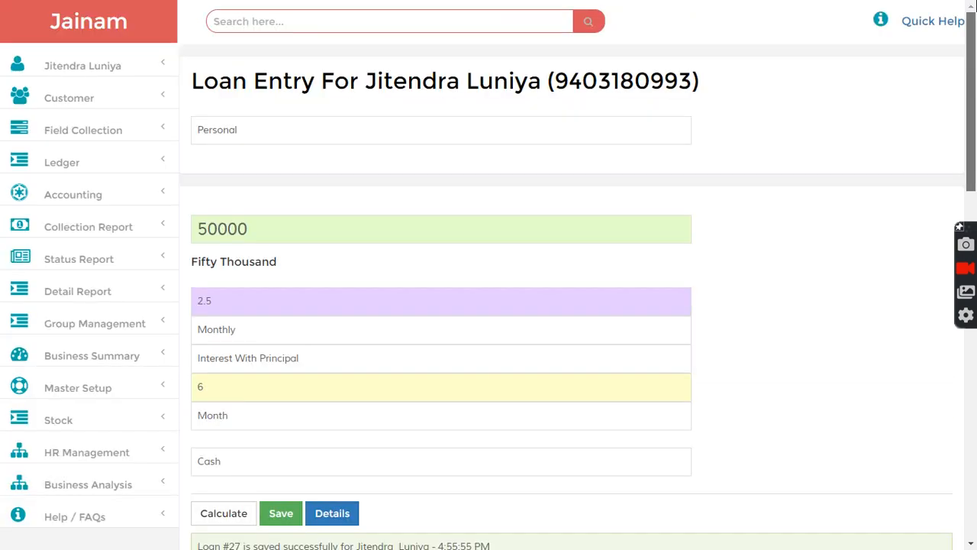
click(365, 21)
text(27)
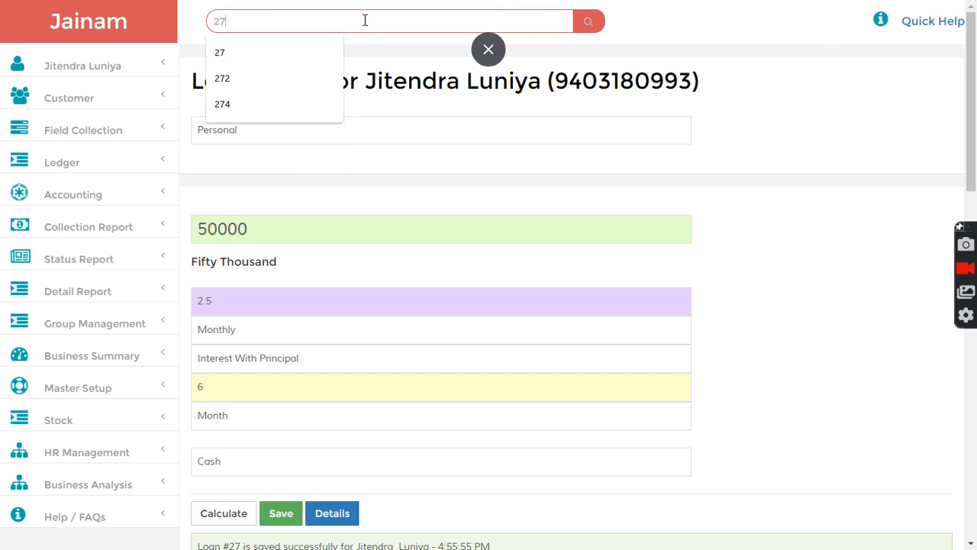
key(Return)
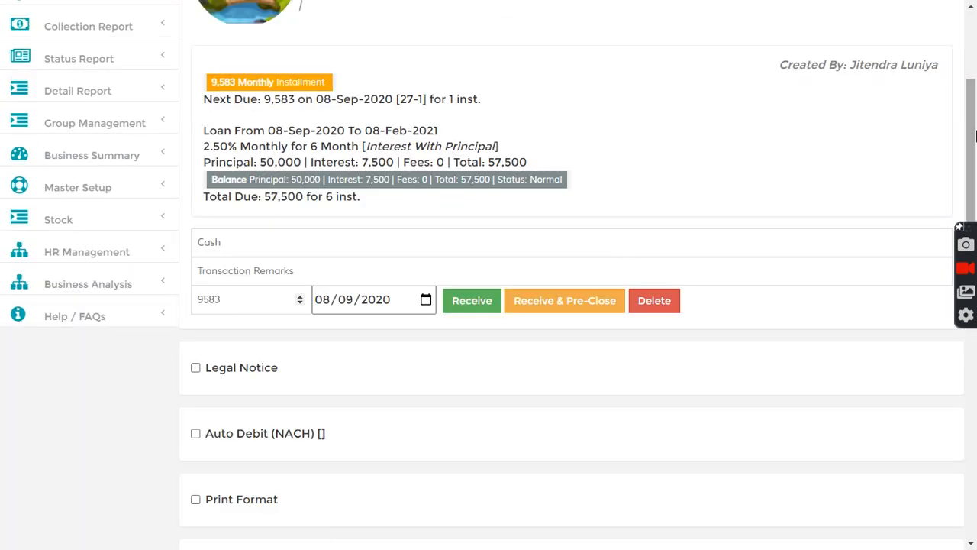
drag(972, 142, 972, 390)
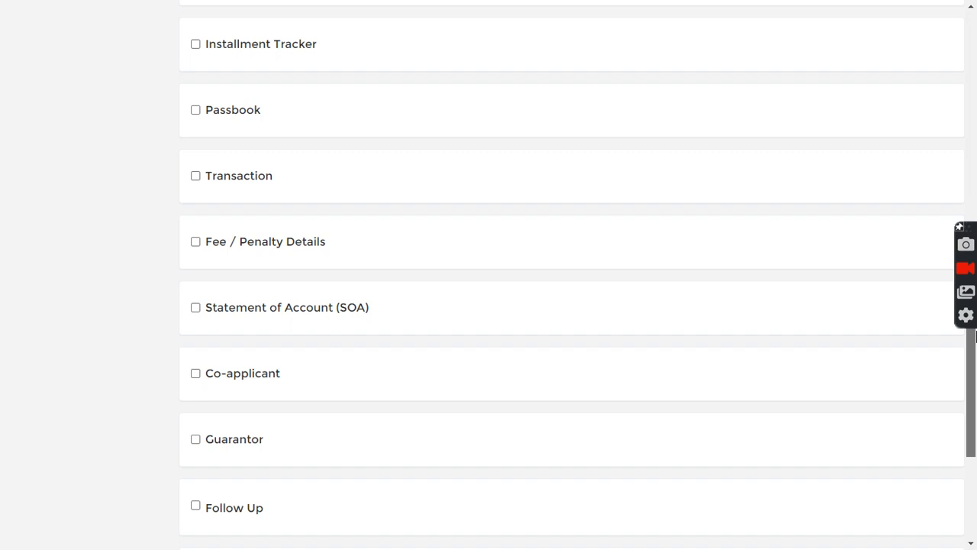
click(226, 186)
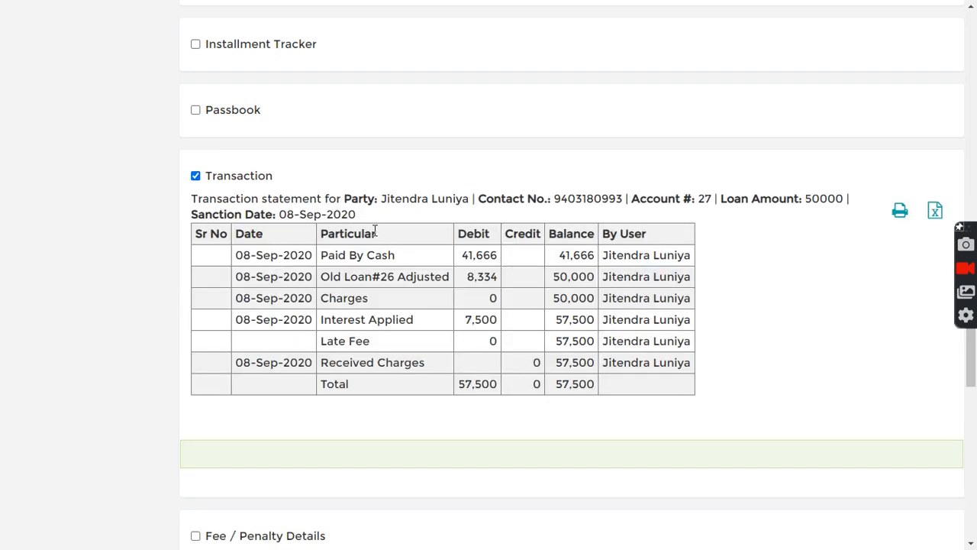
Examine the cash payment and old loan adjustment entries in loan 27's transaction statement.
drag(362, 257, 475, 258)
drag(321, 279, 493, 280)
click(549, 391)
Search for loan 26 and display its transaction statement.
drag(973, 366, 932, 48)
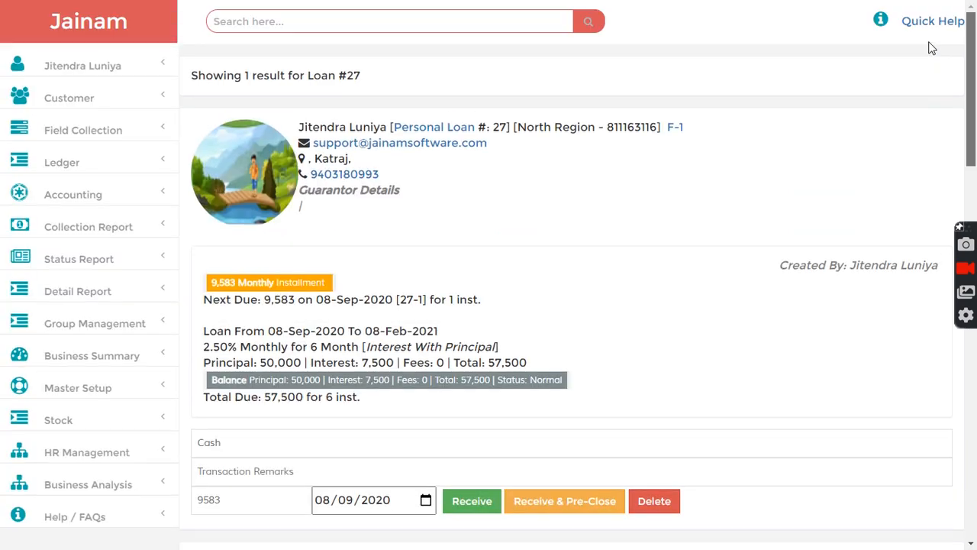
click(425, 20)
text(26)
key(Return)
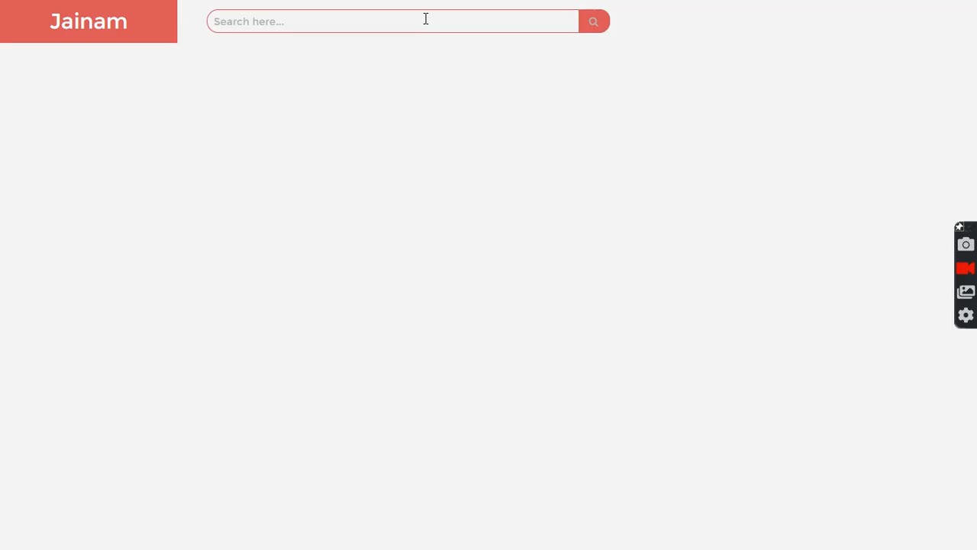
scroll(425, 20, down, 3)
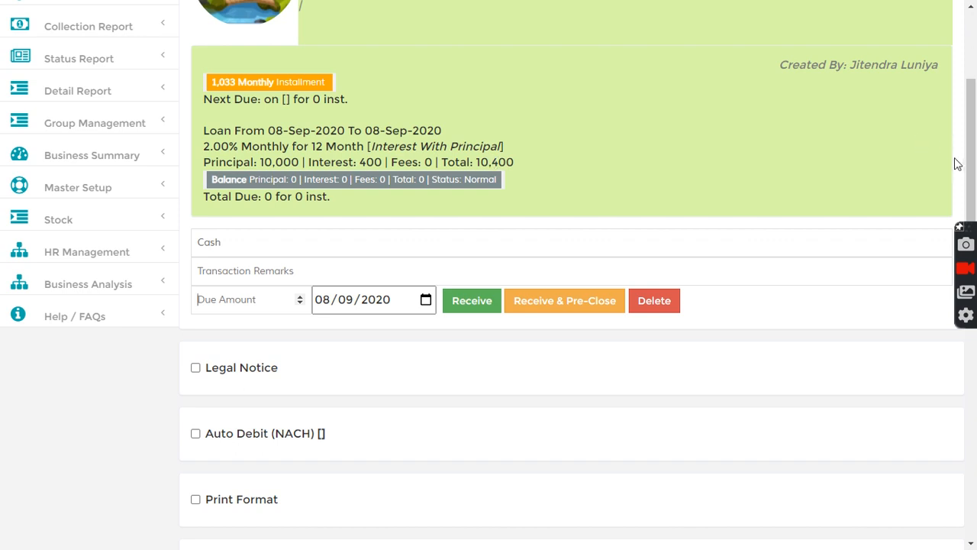
drag(971, 164, 974, 259)
click(241, 426)
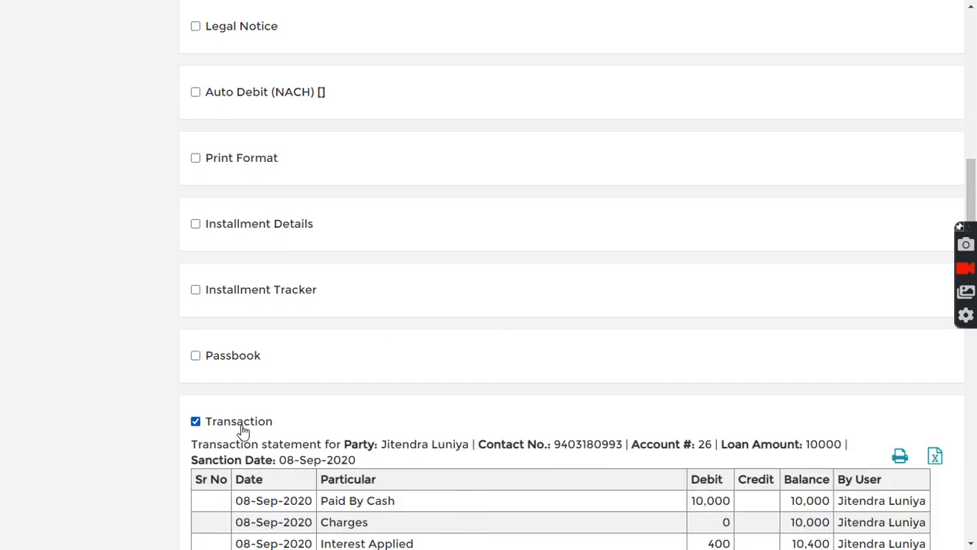
Examine the receipt entry in loan 26's statement that records the amount transferred to loan 27.
drag(975, 183, 976, 294)
drag(344, 243, 492, 241)
click(552, 240)
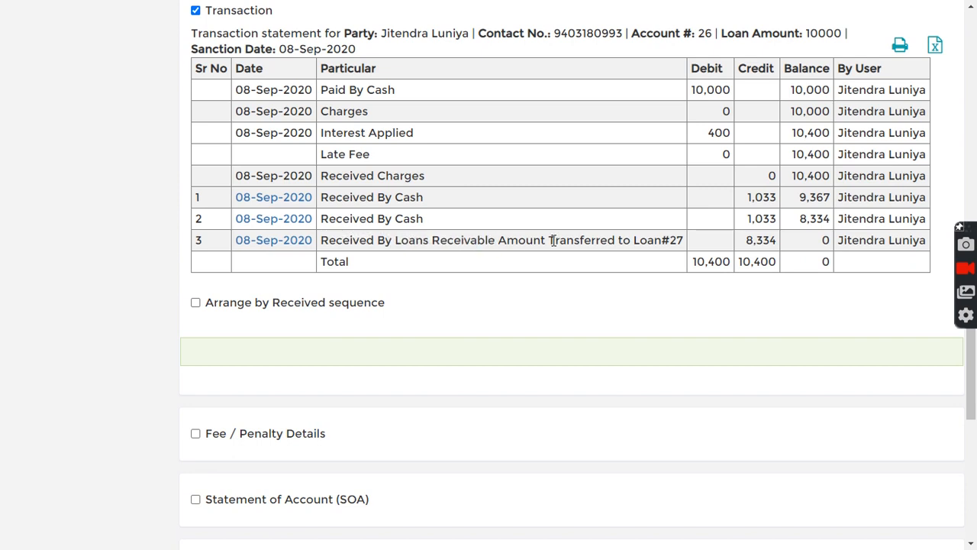
drag(552, 240, 679, 242)
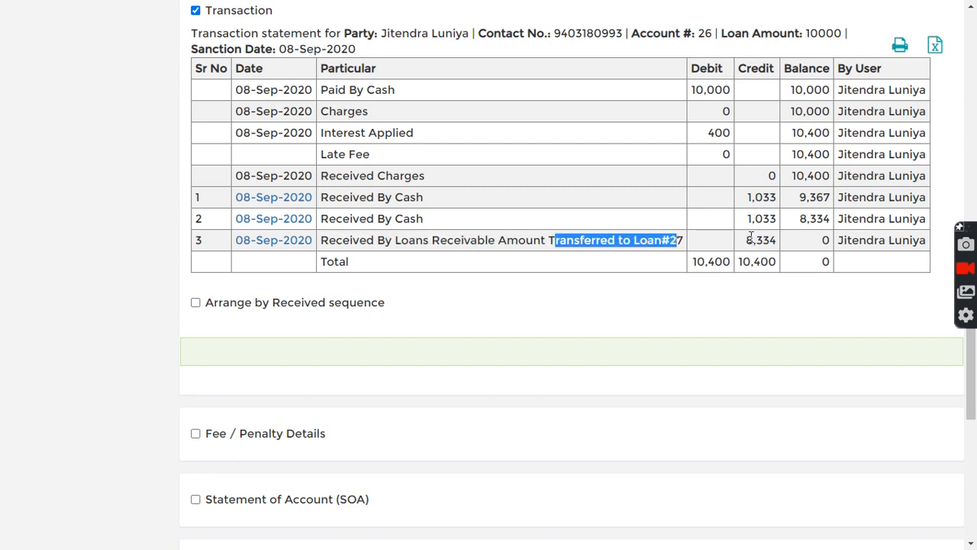
drag(745, 241, 781, 246)
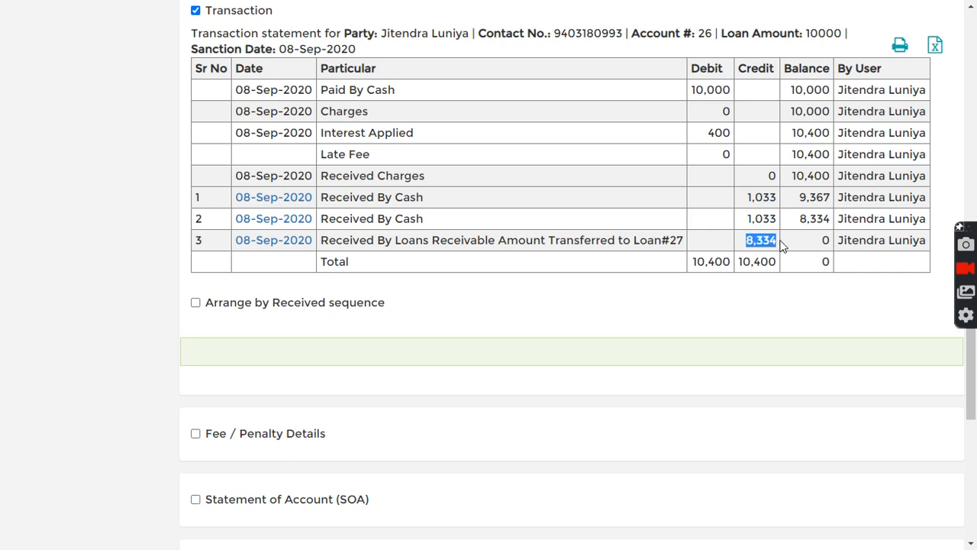
click(718, 231)
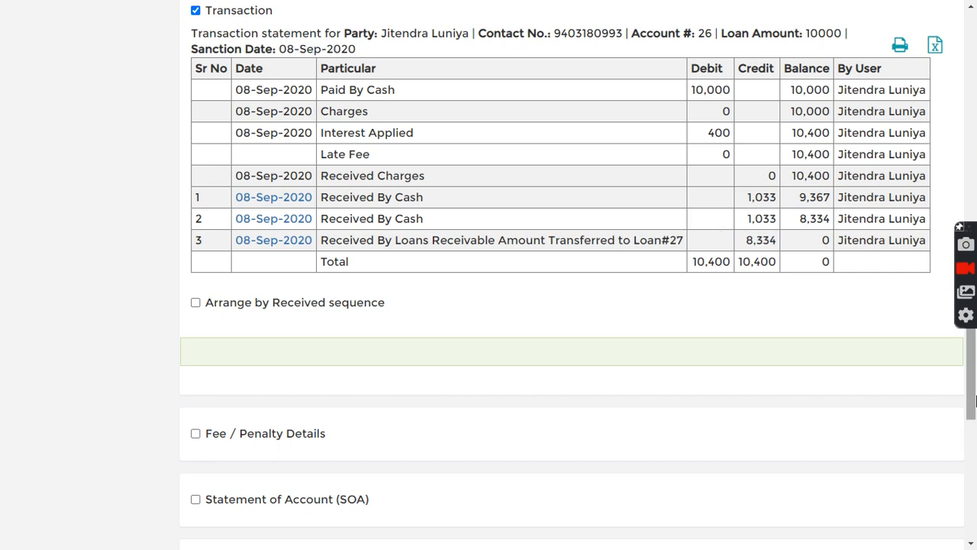
Return to the home page, search for the customer by name and open a new loan entry for them.
drag(971, 391, 928, 118)
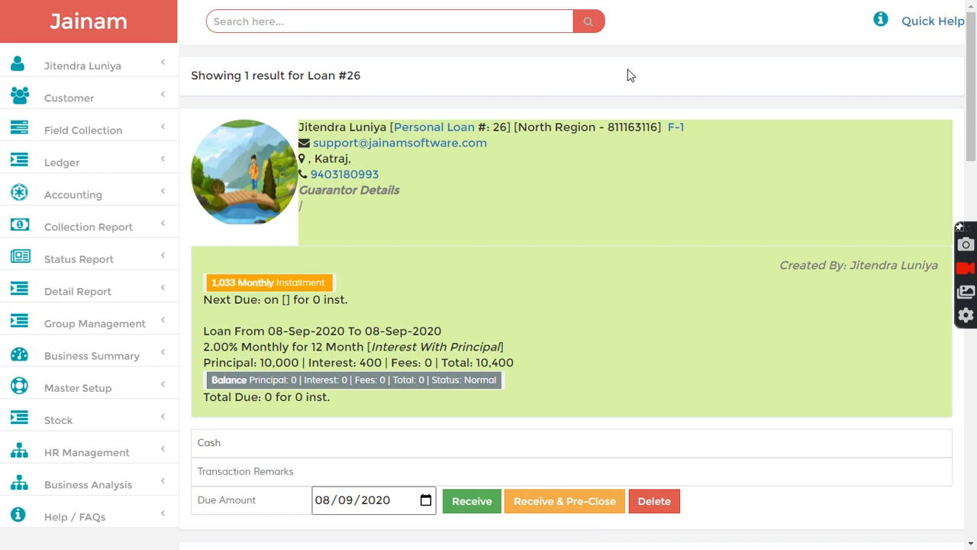
click(122, 27)
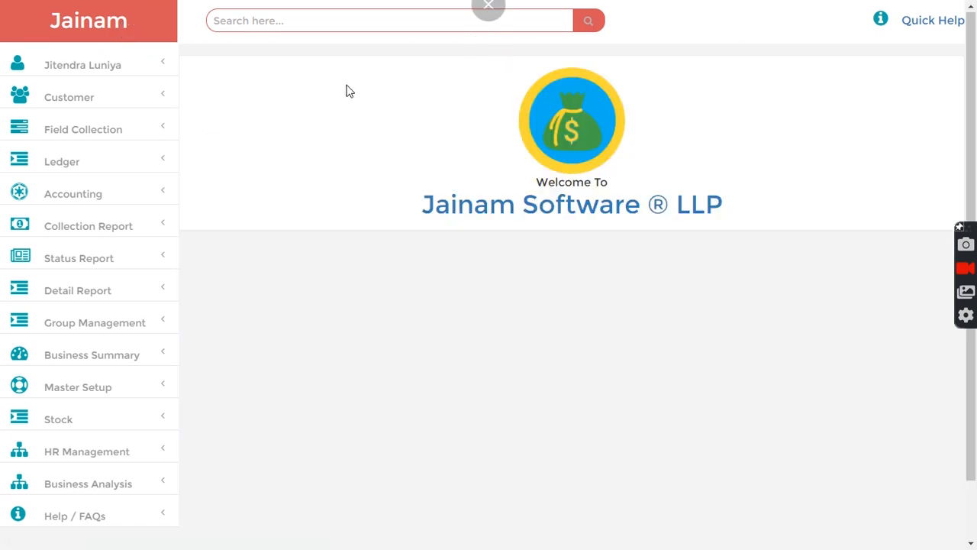
text(jiten)
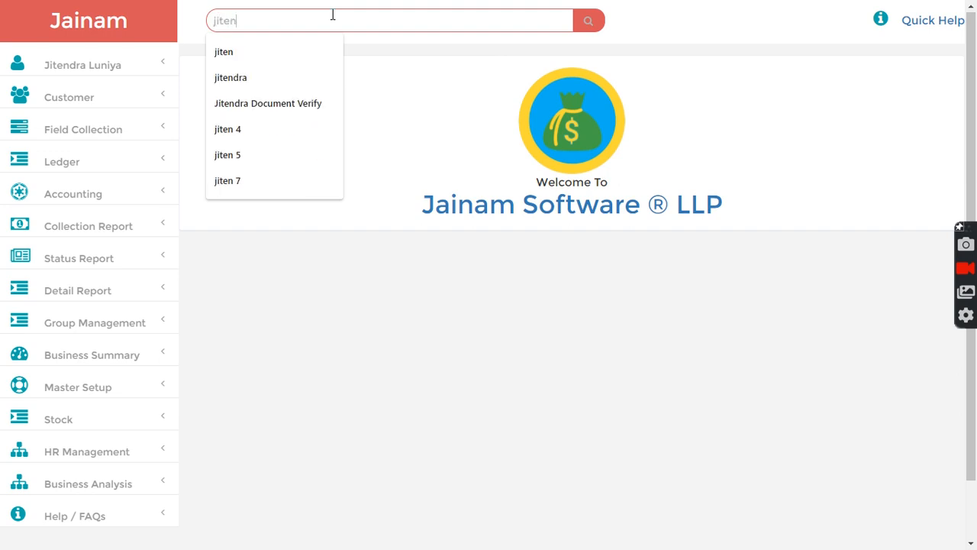
key(Return)
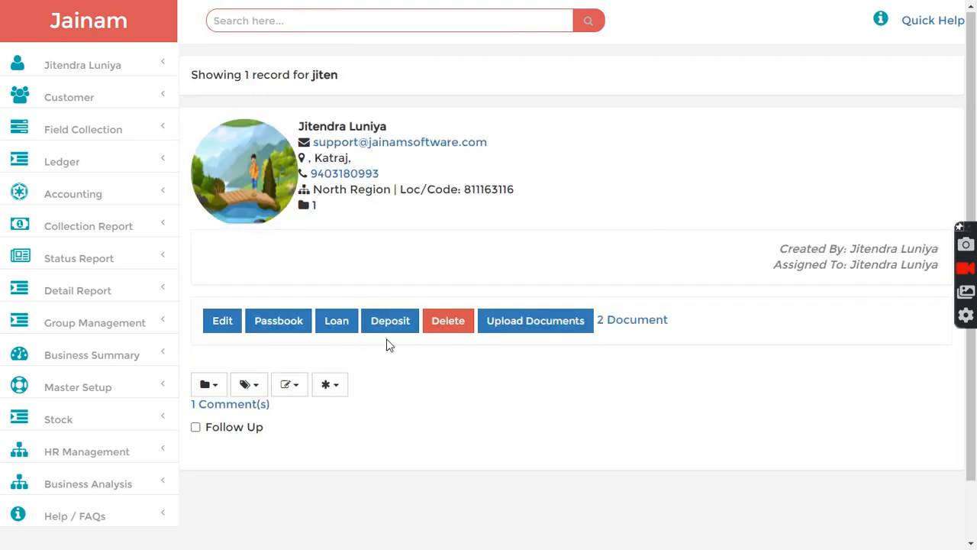
click(338, 320)
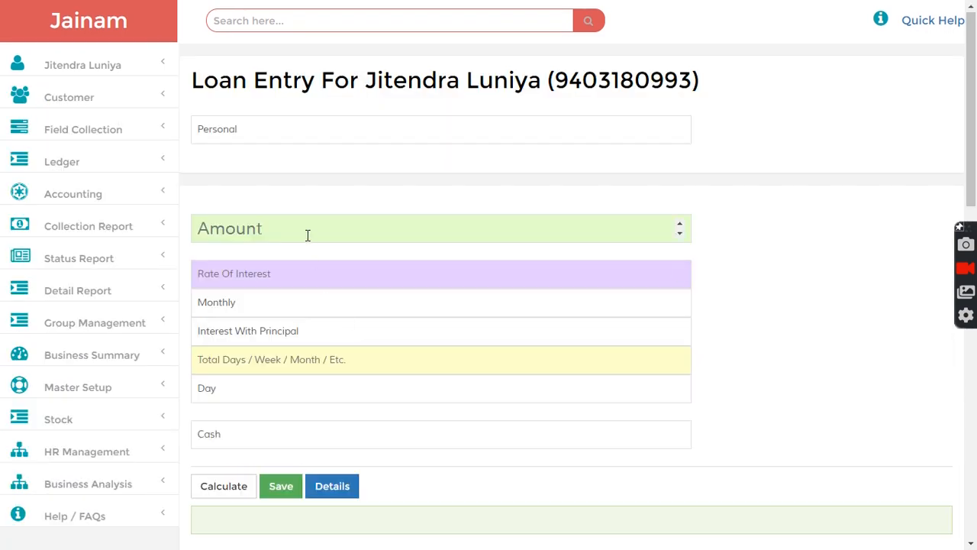
Enter a loan amount of 10000 with a 2 monthly interest rate and a term of 100 days.
text(10000)
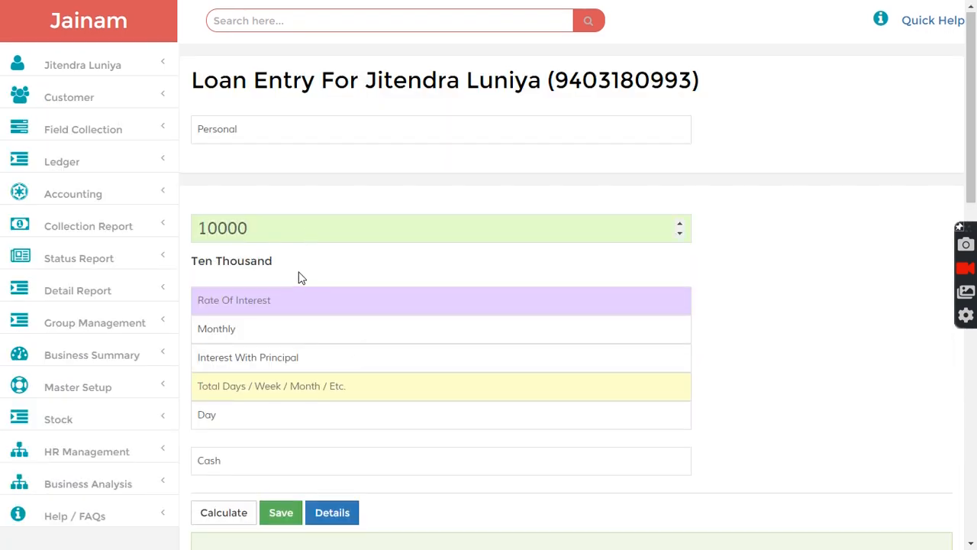
click(303, 299)
text(2)
click(256, 389)
text(100)
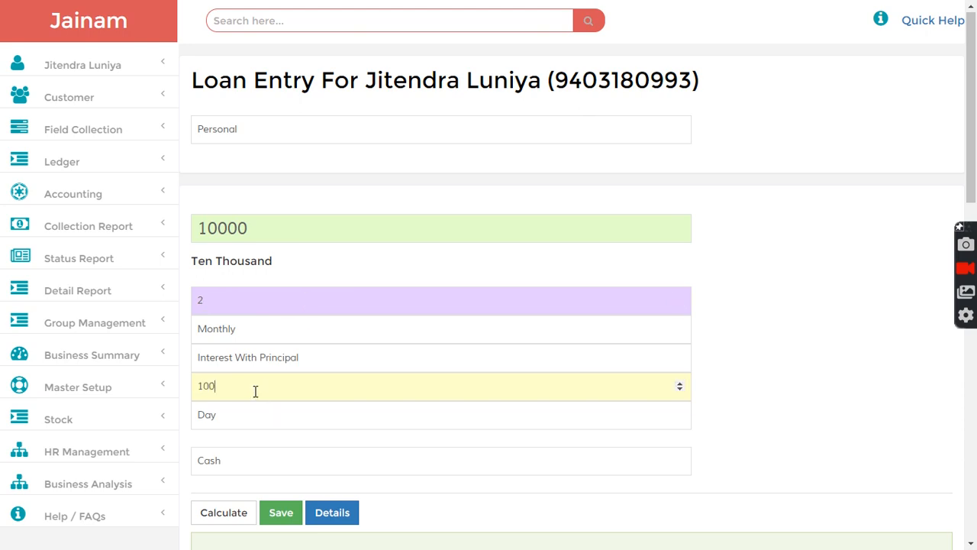
Add a Processing Fee (Cr.) charge of 100 to the loan's fees.
drag(972, 94, 601, 304)
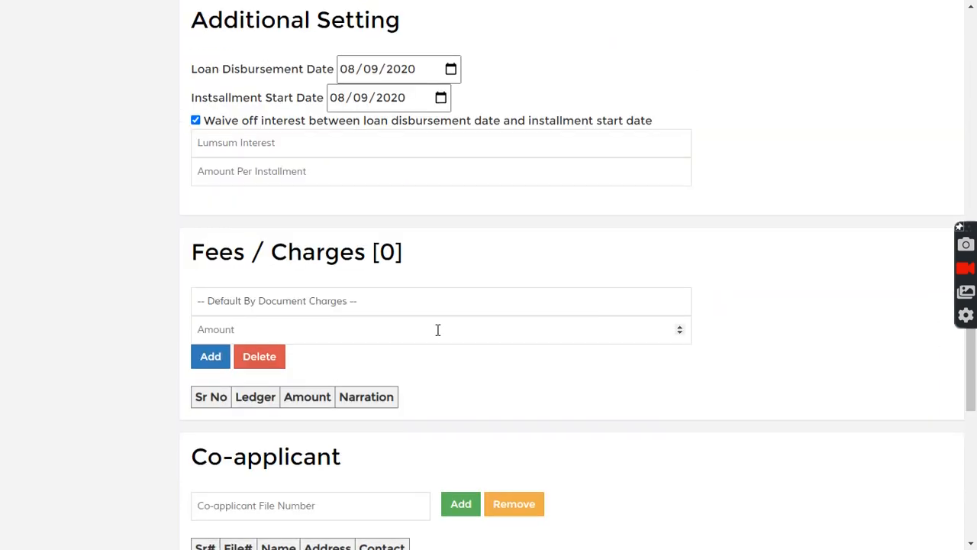
click(328, 310)
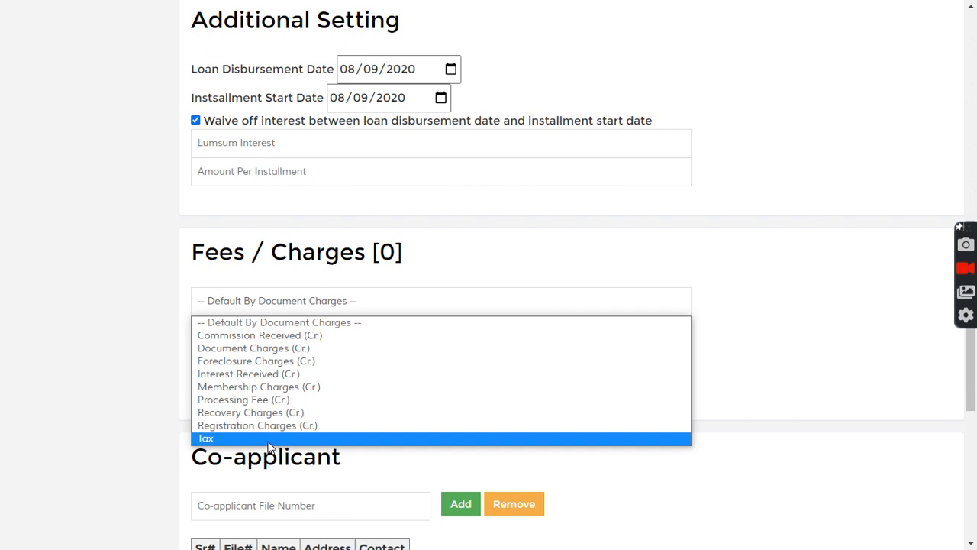
click(277, 402)
text(100)
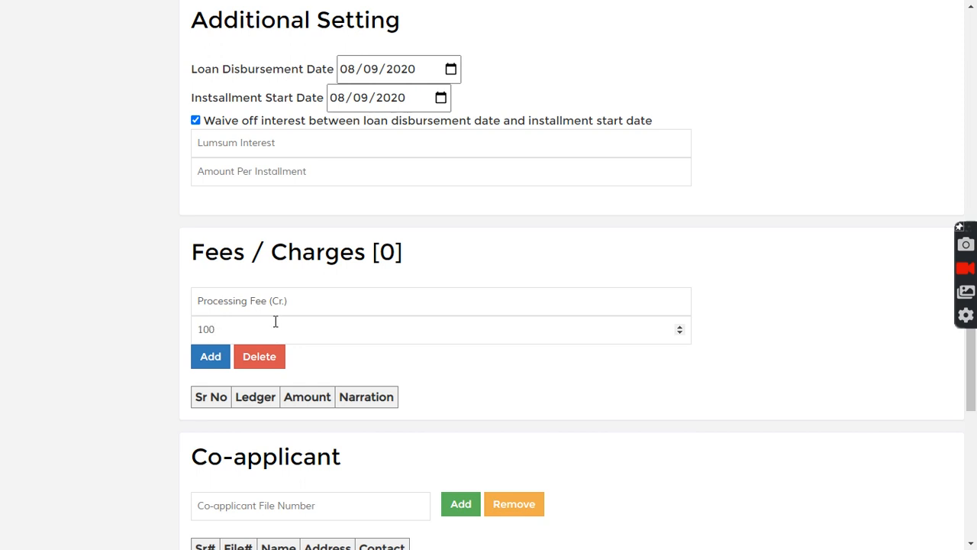
click(207, 363)
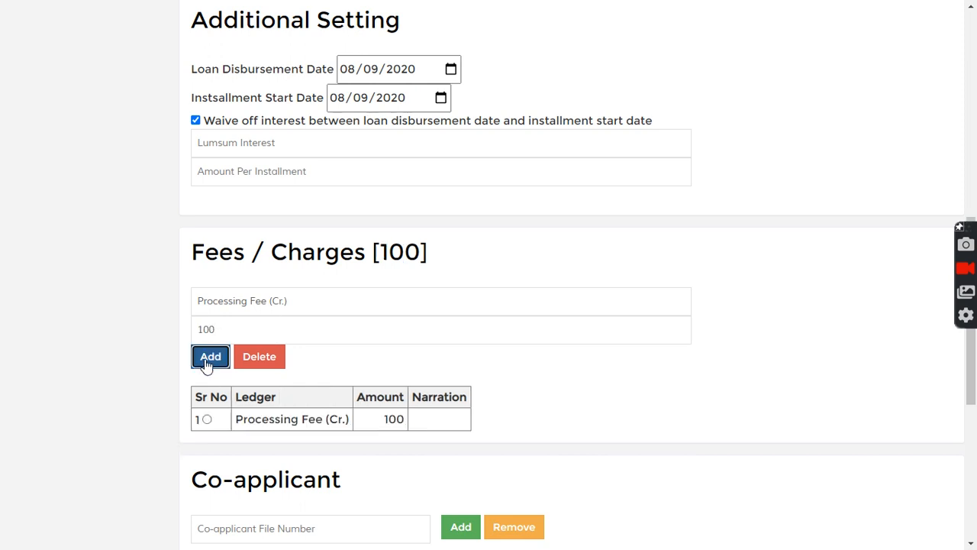
Add a Tax charge of 18 to the loan's fees and check the charges total.
click(250, 307)
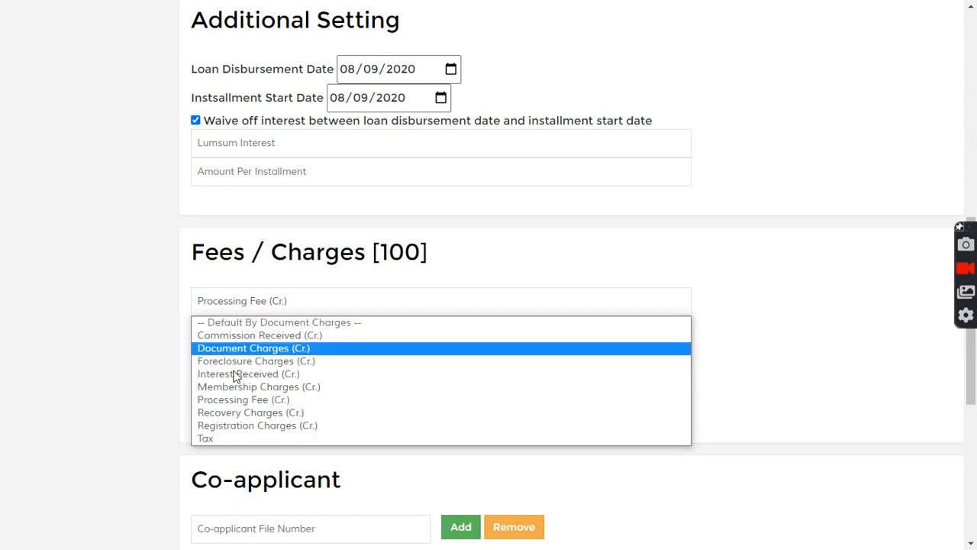
click(232, 437)
key(Tab)
text(1)
click(205, 355)
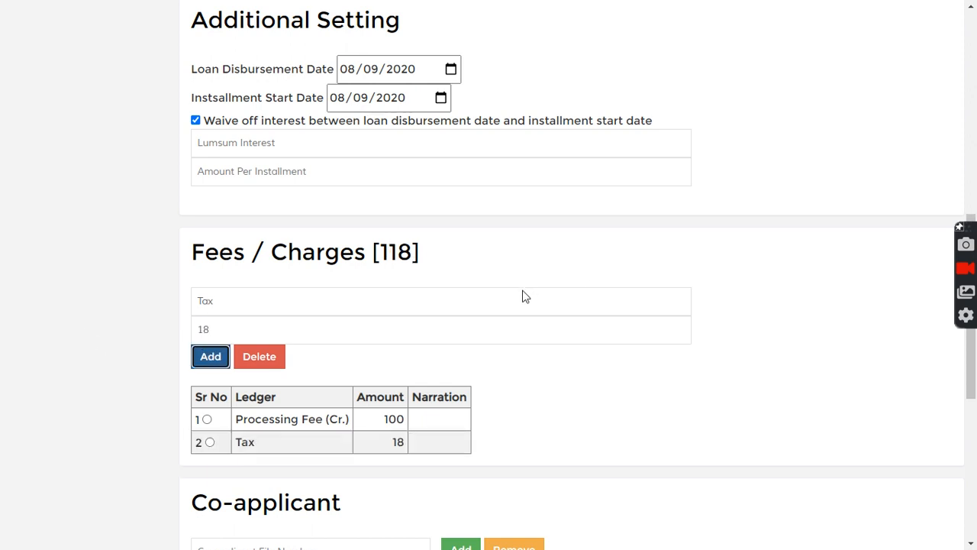
drag(376, 252, 410, 253)
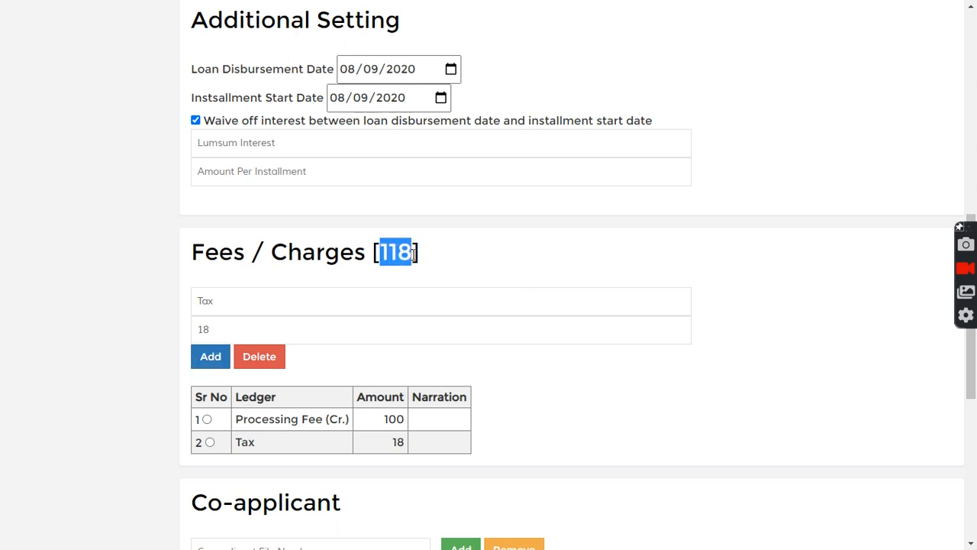
Review the 10000 principal, save the loan with its fees and check its assigned loan number.
drag(971, 370, 937, 140)
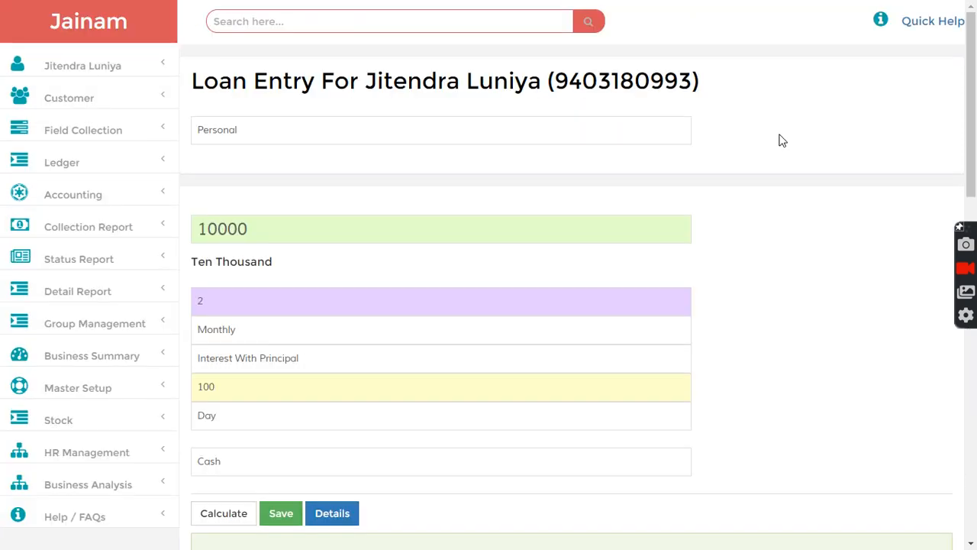
drag(310, 223, 161, 225)
click(361, 191)
scroll(971, 140, down, 3)
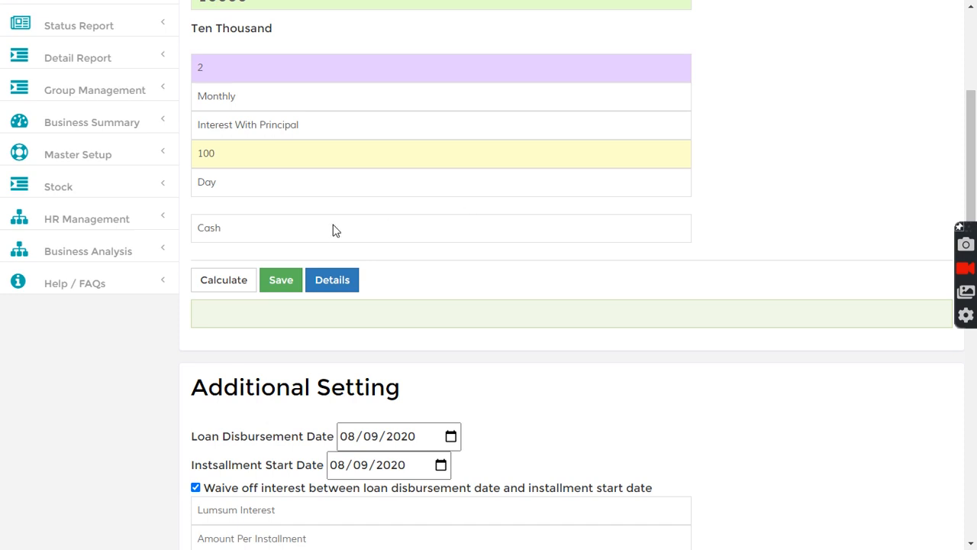
click(281, 281)
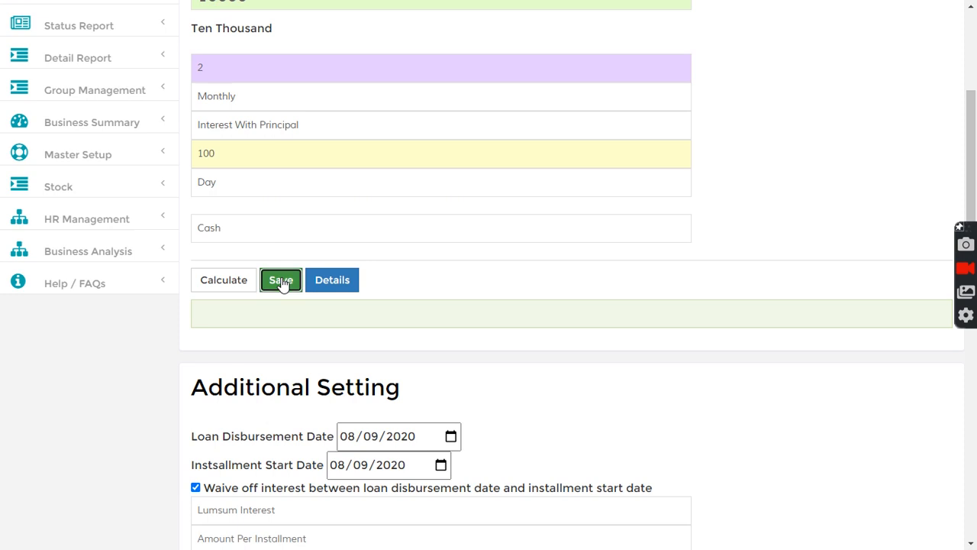
drag(221, 314, 245, 316)
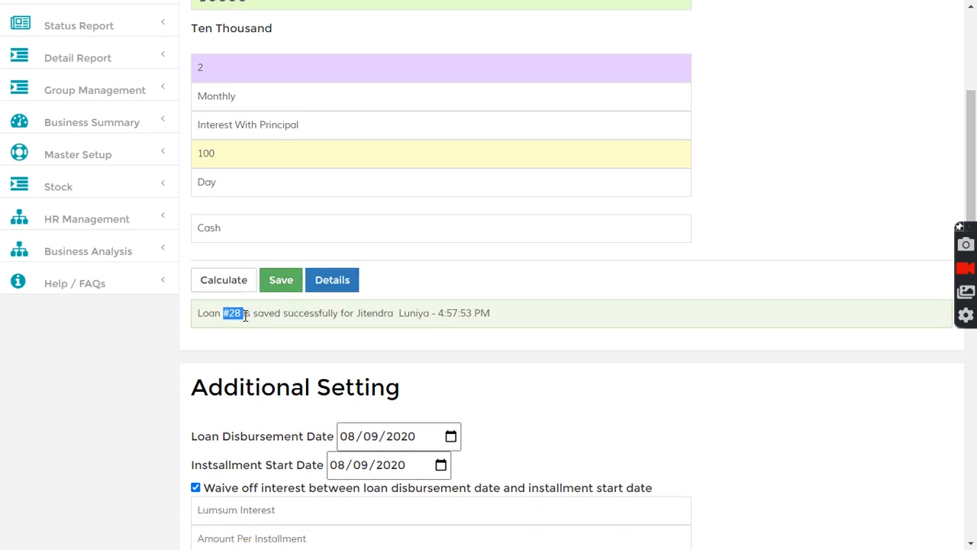
click(700, 153)
Search for loan 28 to open its details.
scroll(701, 156, up, 3)
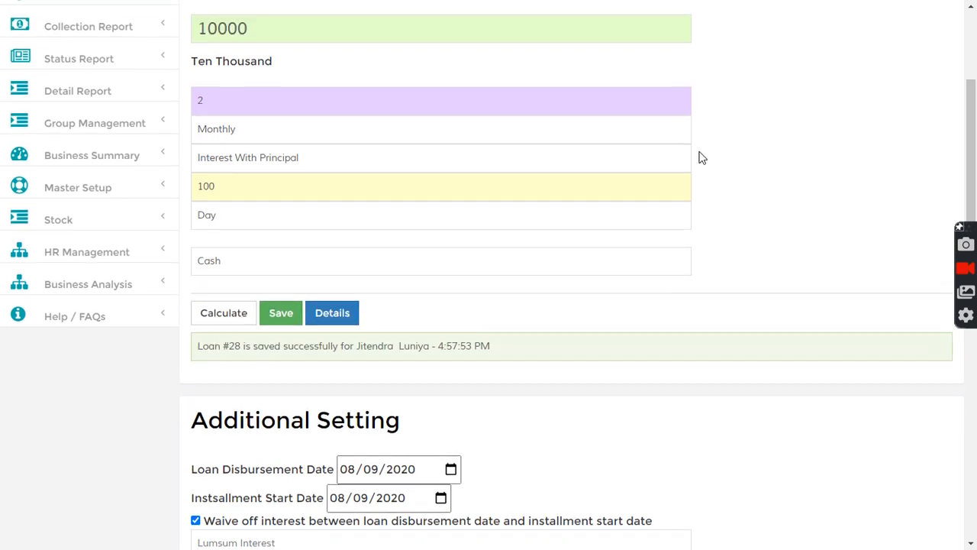
click(467, 22)
text(28)
key(Return)
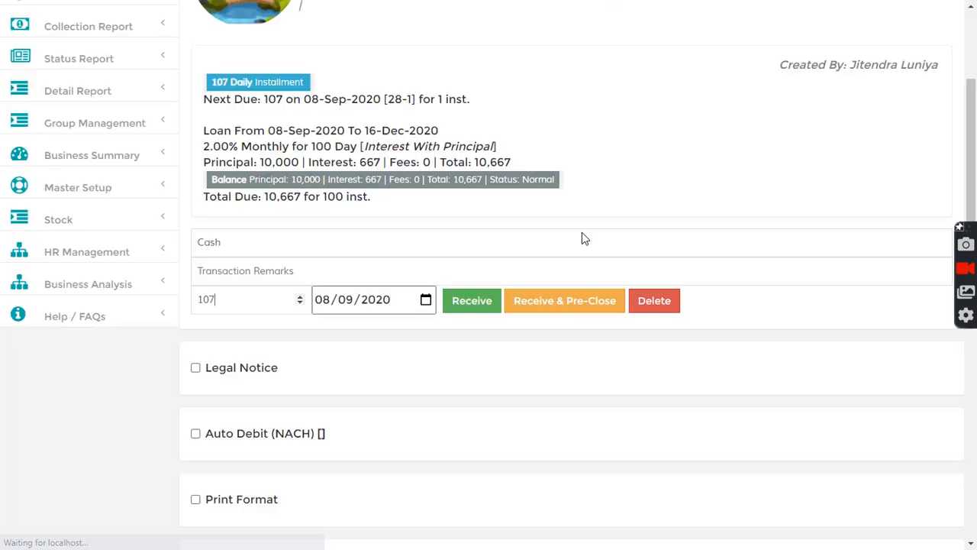
Show the opened loan's transaction statement and examine its cash payment and charges entries.
drag(974, 158, 975, 323)
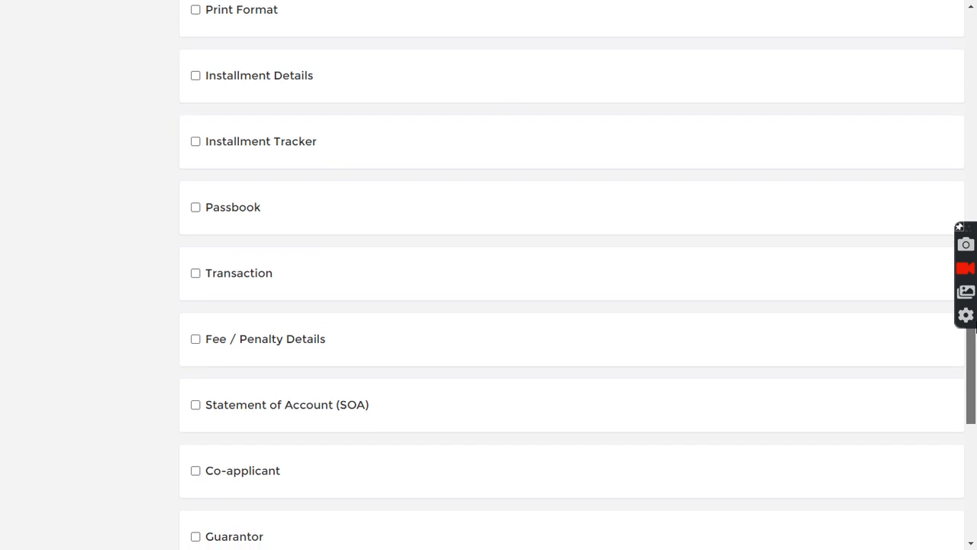
click(215, 276)
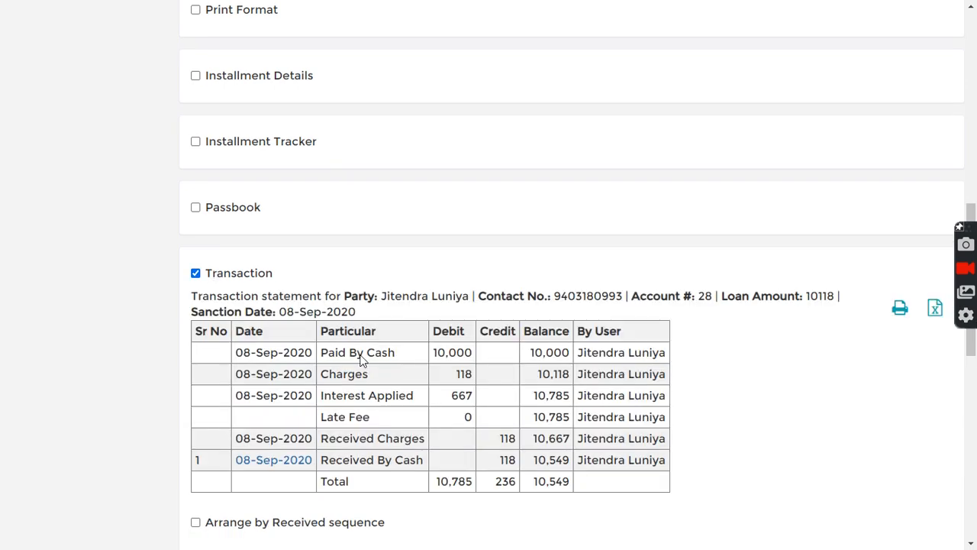
double_click(463, 374)
drag(434, 352, 474, 354)
click(429, 247)
scroll(429, 247, up, 8)
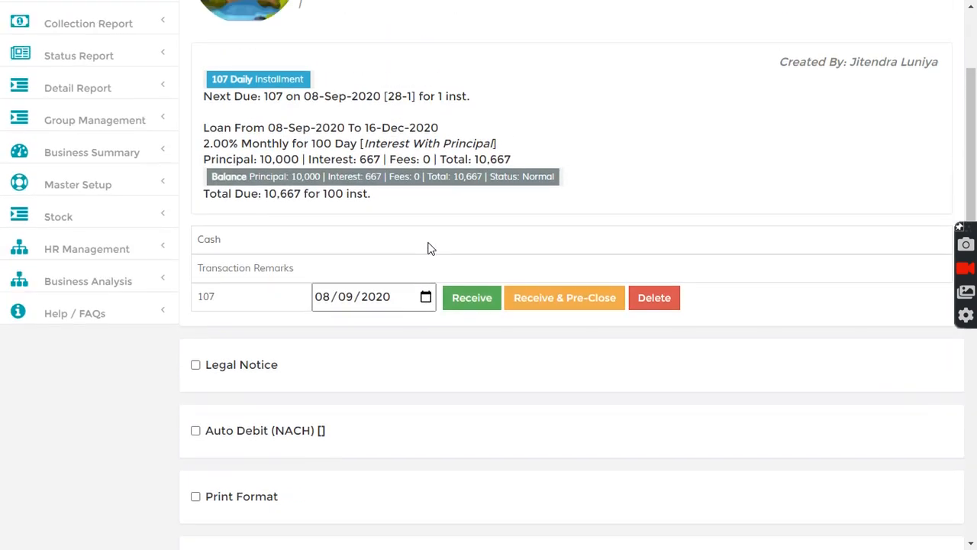
Add the Money Lending setting Deduct Document Charges From Principal with the value Yes to the customized settings.
click(116, 249)
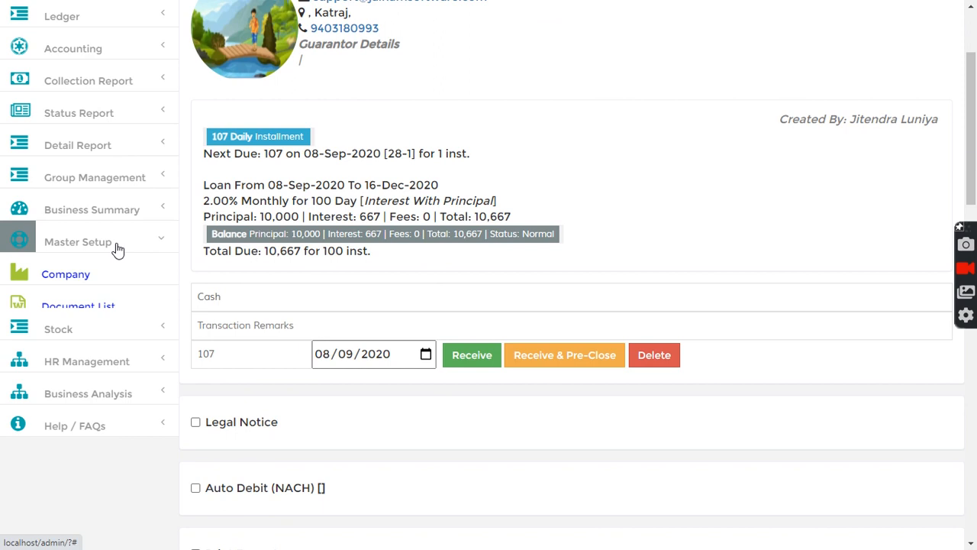
click(75, 501)
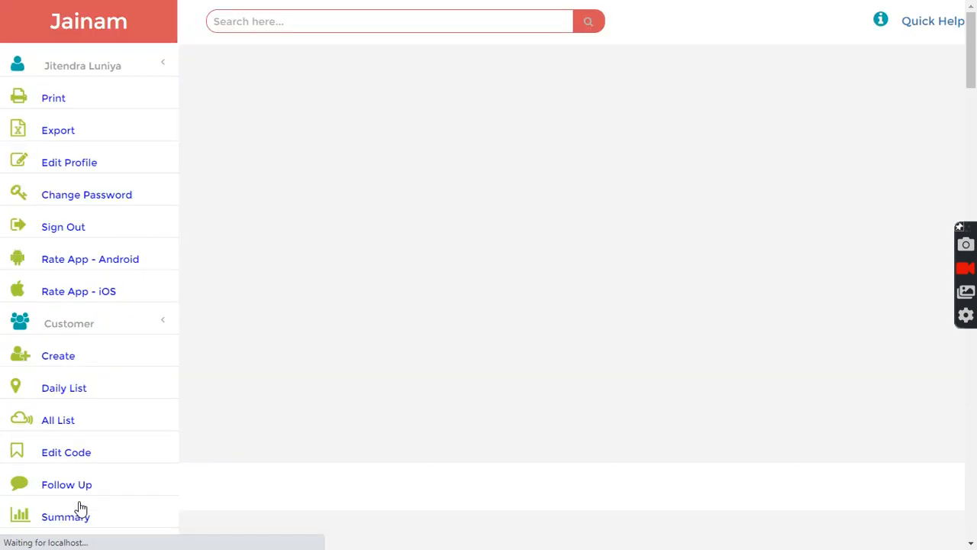
click(374, 134)
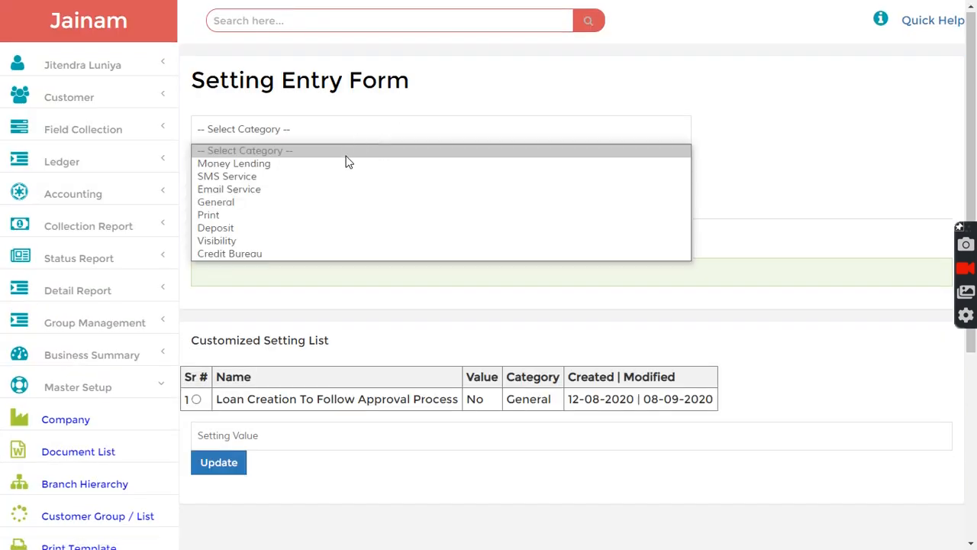
click(347, 166)
click(333, 165)
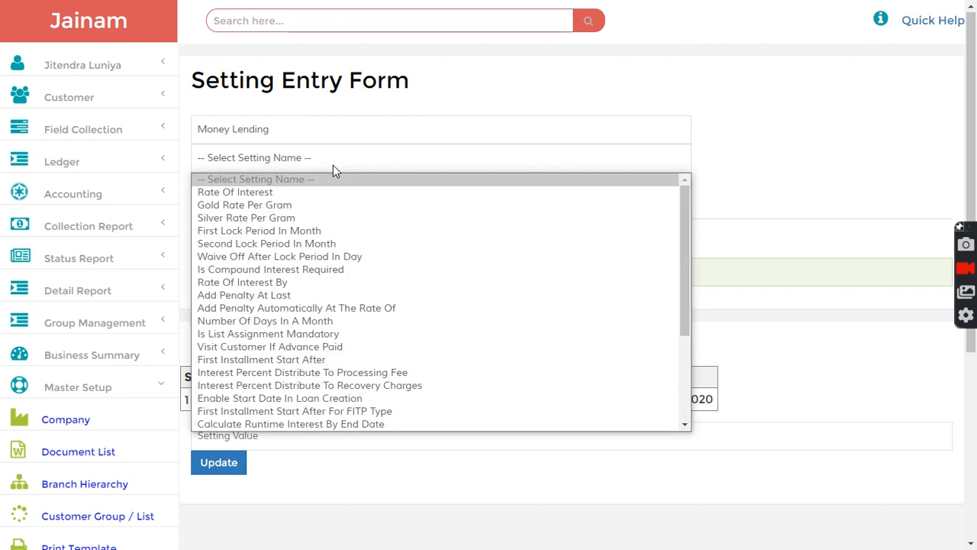
key(d)
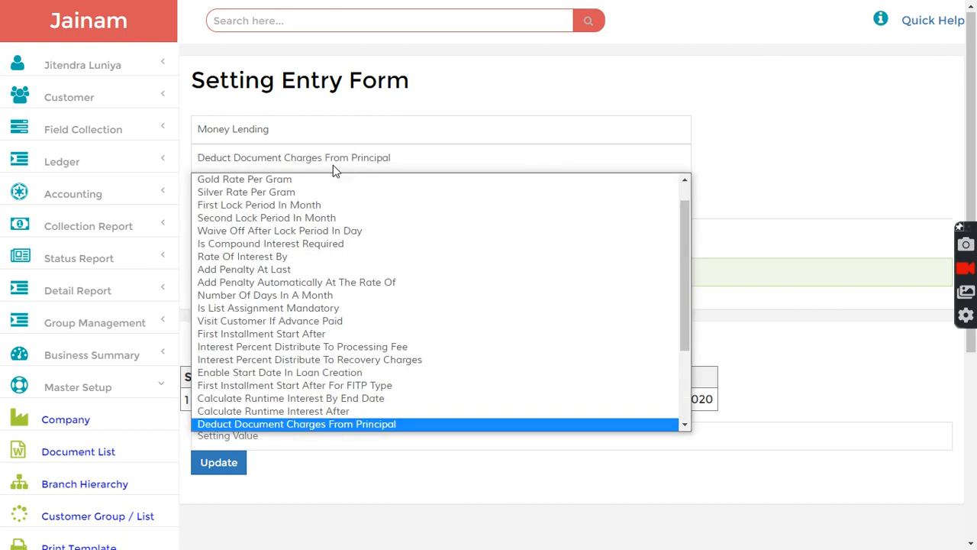
key(Return)
double_click(282, 180)
click(269, 230)
text(Yes)
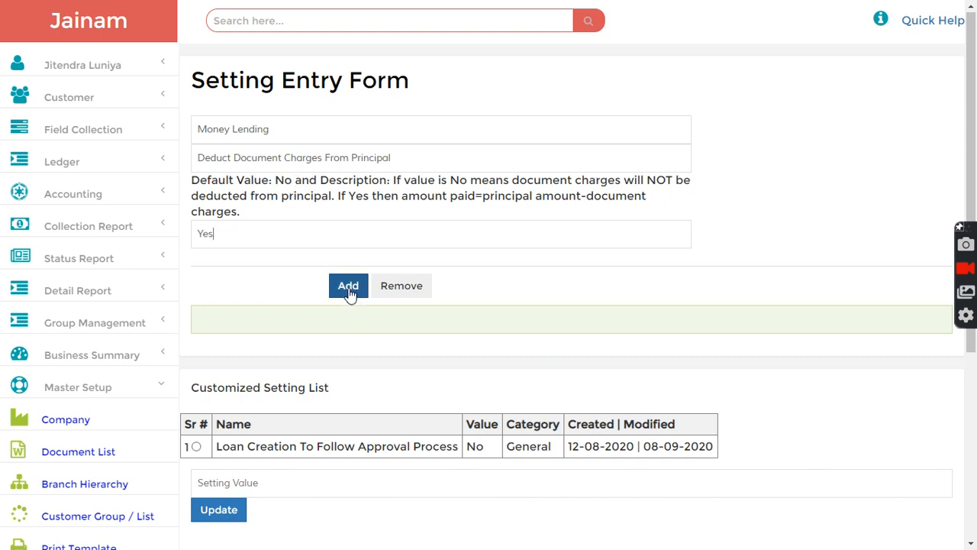
click(348, 287)
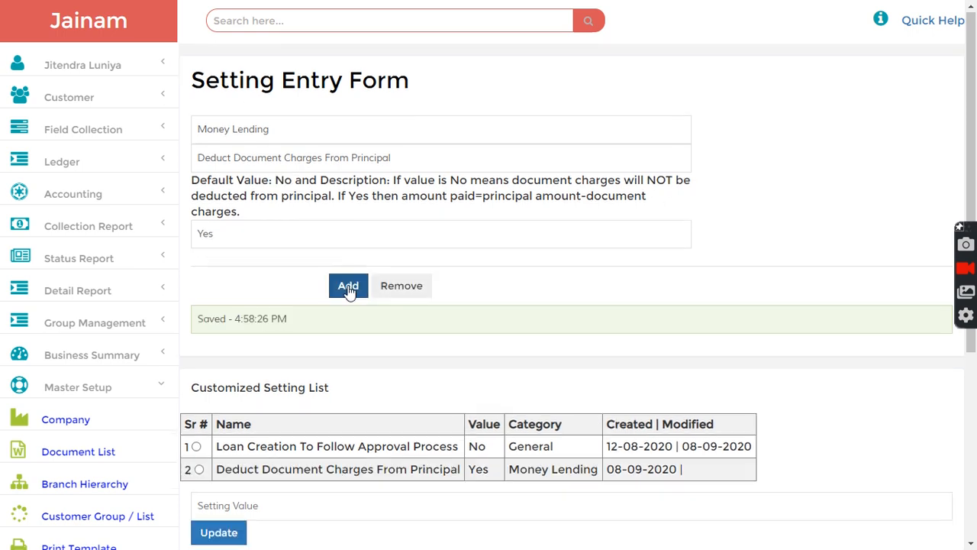
Add the CGST ledger to the favourite ledgers and check its Duties & Taxes group.
click(73, 163)
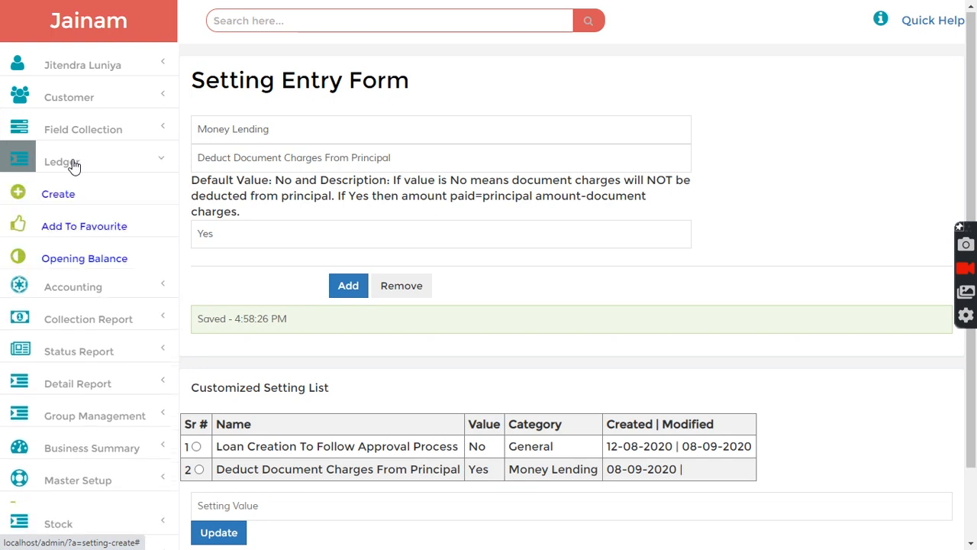
click(86, 229)
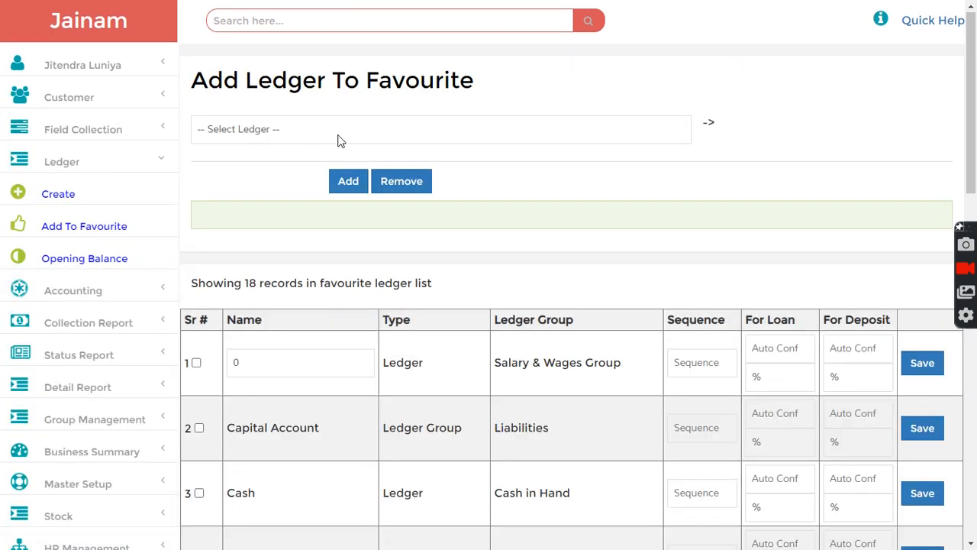
click(341, 138)
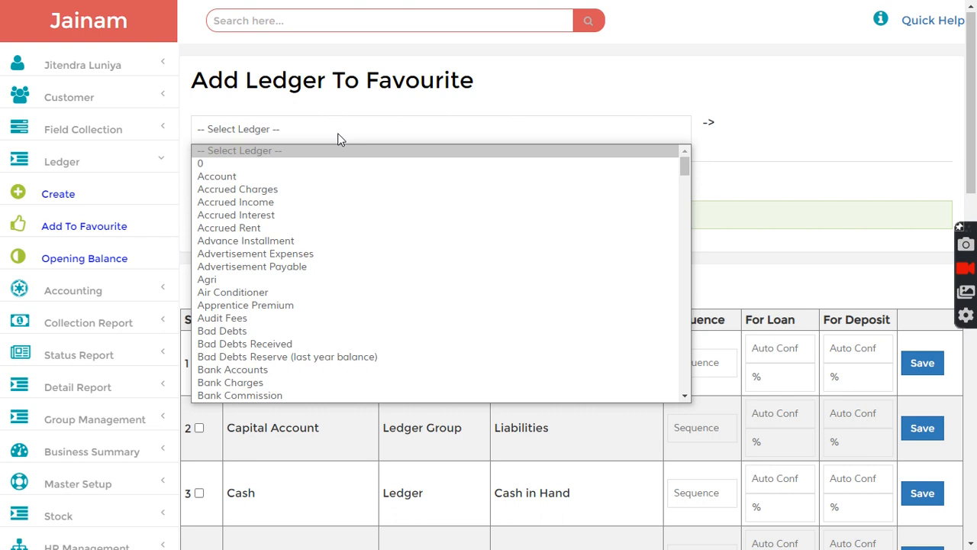
text(cg)
key(Return)
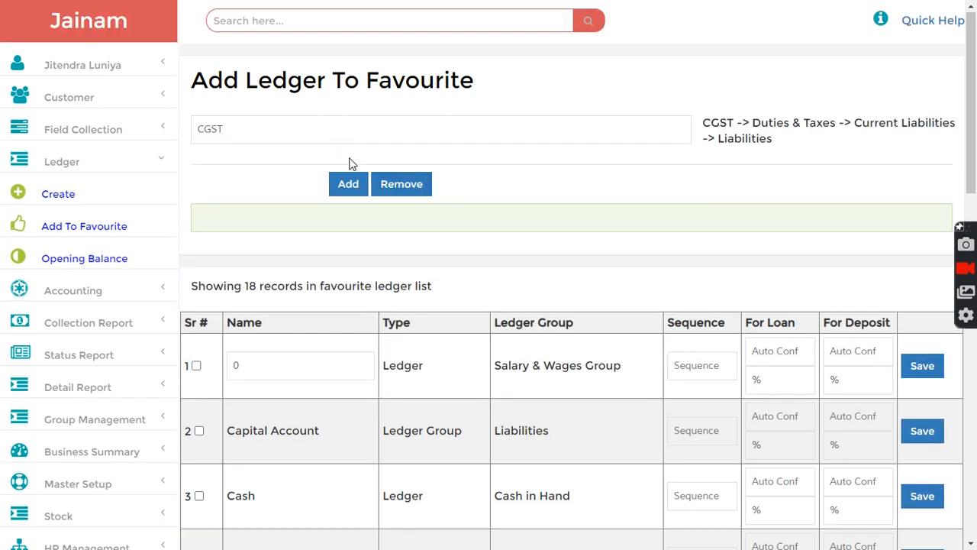
click(352, 187)
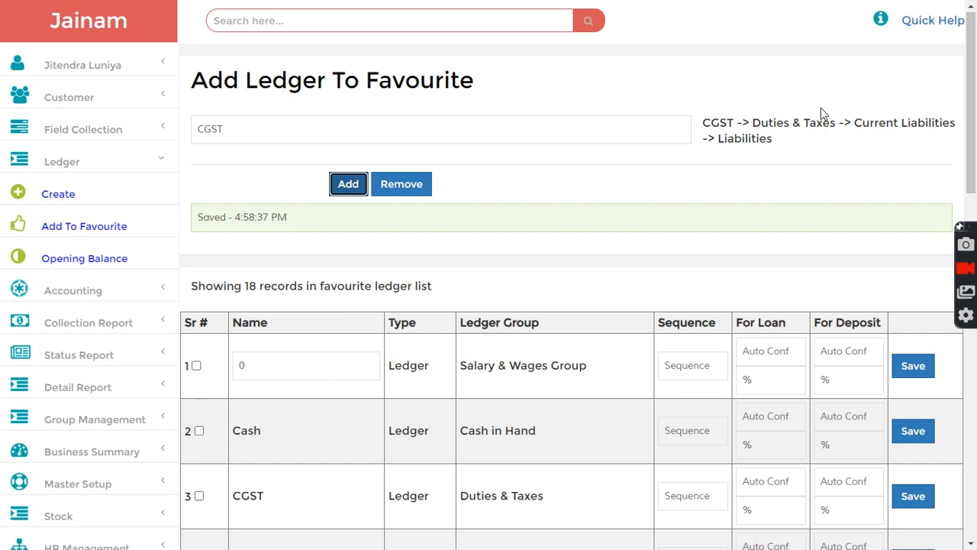
drag(755, 126, 838, 124)
click(784, 70)
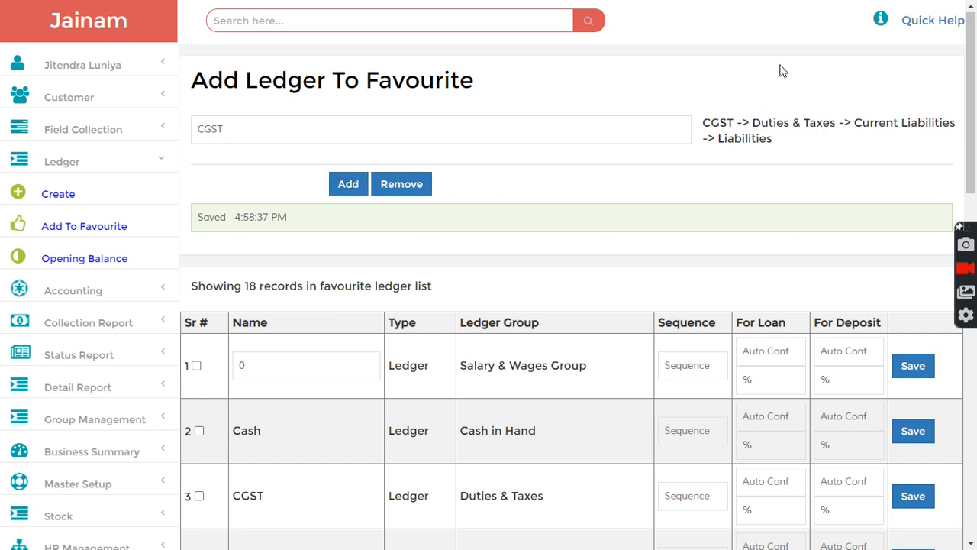
Find the customer by first name and start a new loan entry for them.
click(501, 17)
text(jiten)
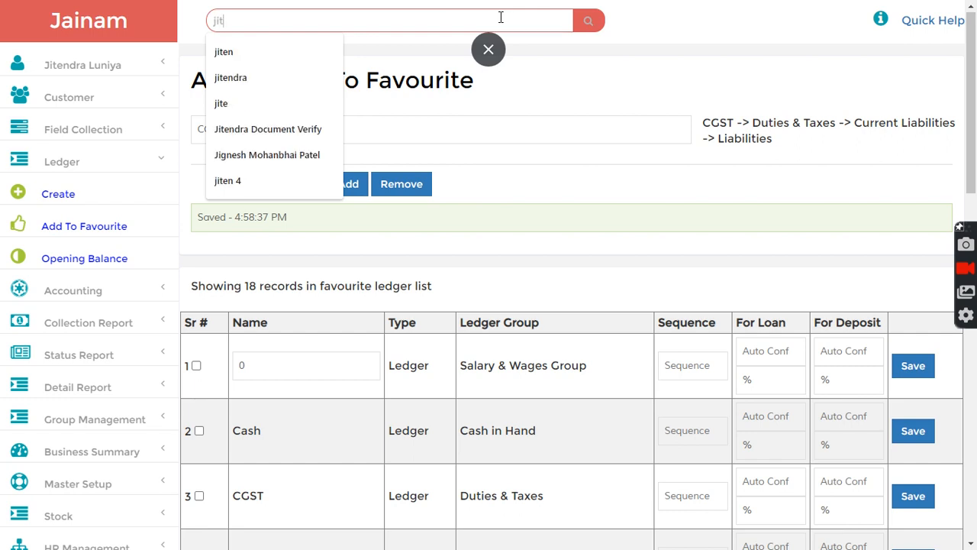
key(Return)
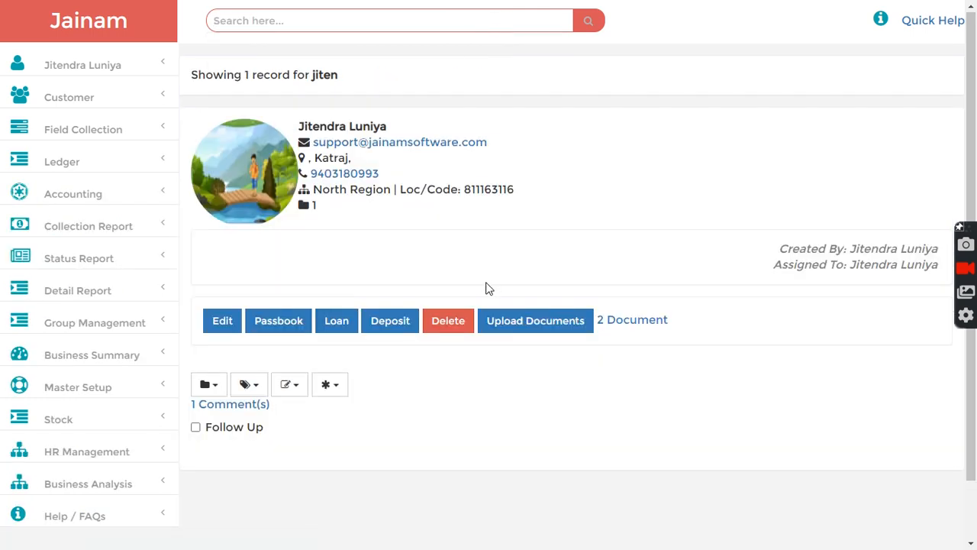
click(337, 321)
Enter a loan principal of 10000 with a monthly interest rate of 2 over 52 weeks.
click(278, 222)
text(10000)
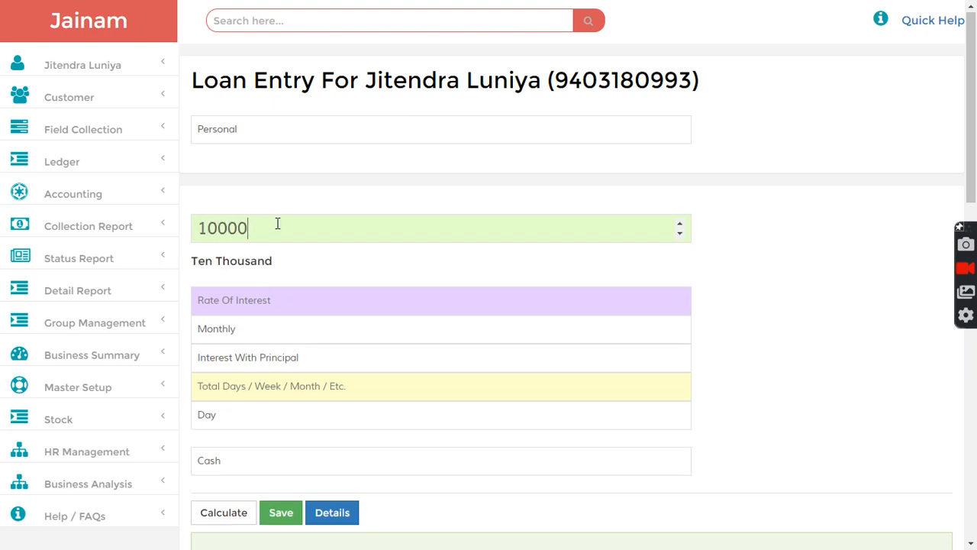
text(2)
text(5)
key(Down)
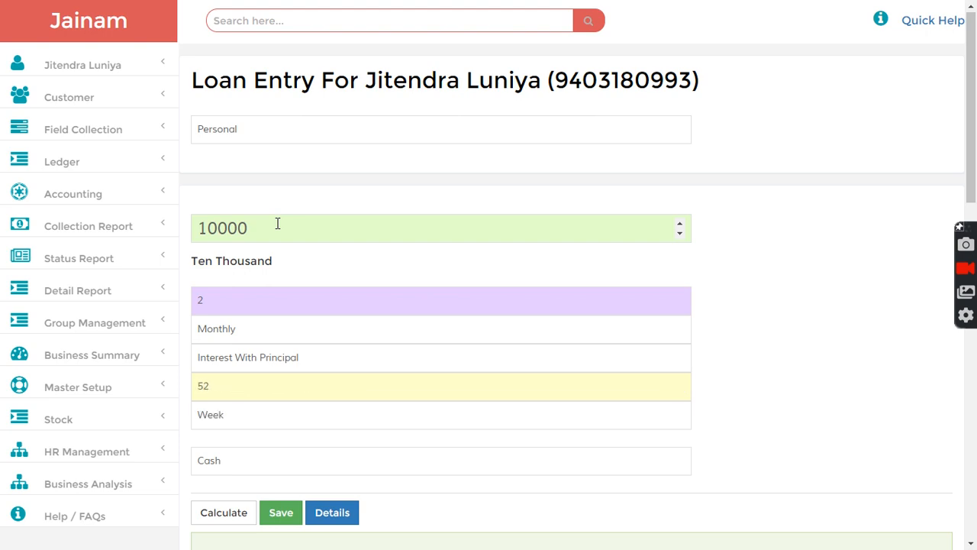
Add a Document Charges (Cr.) charge of 100 to the loan's fees.
drag(972, 156, 976, 341)
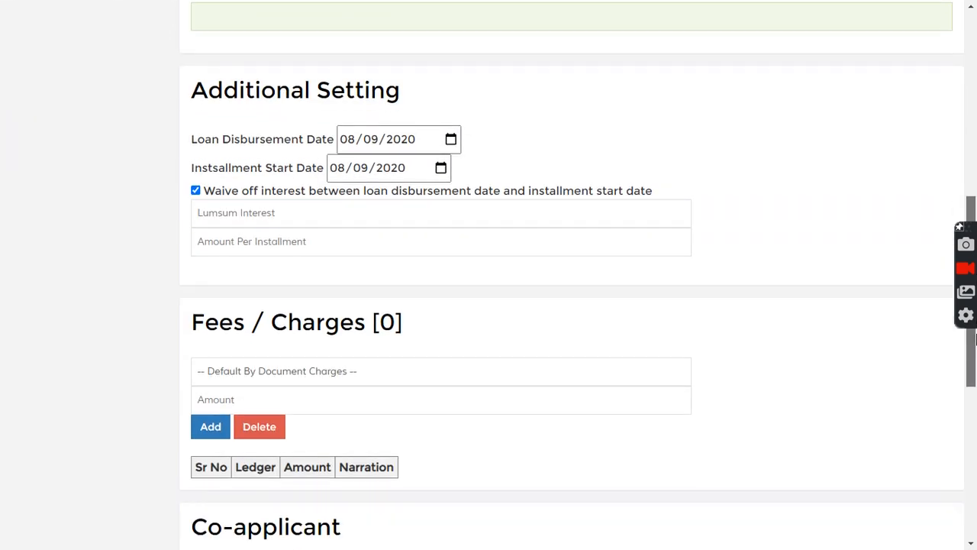
click(388, 375)
click(272, 249)
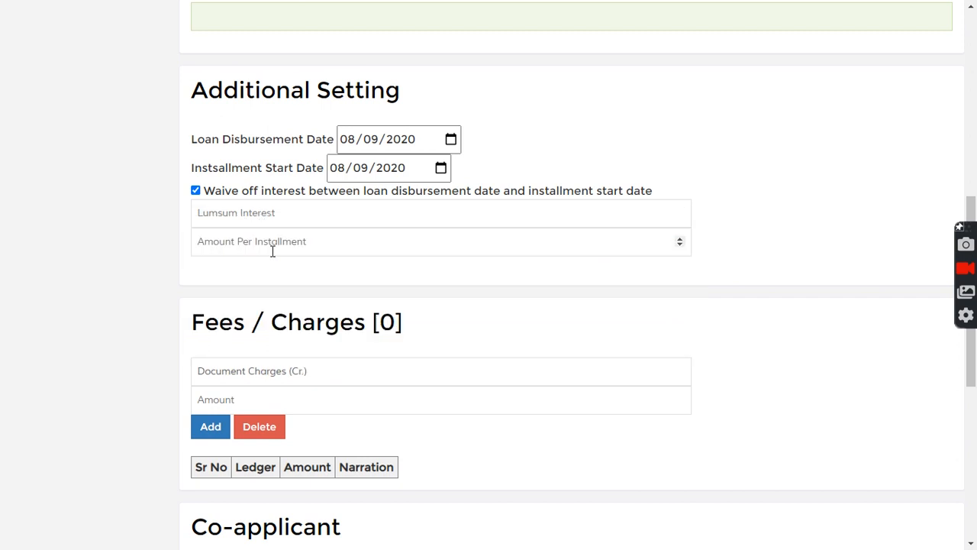
click(276, 401)
text(100)
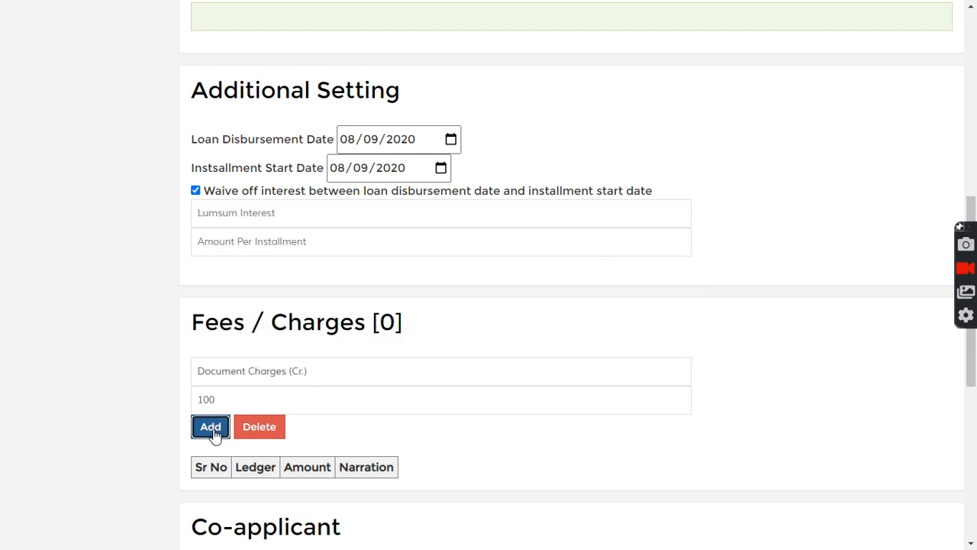
click(212, 428)
Add a CGST charge of 18 to the loan's fees and check the list of charges.
click(260, 373)
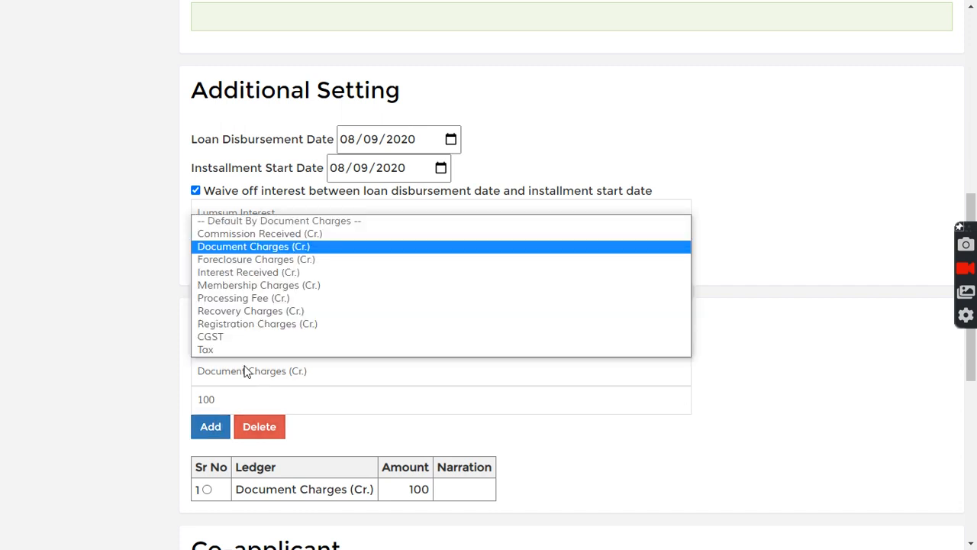
click(229, 337)
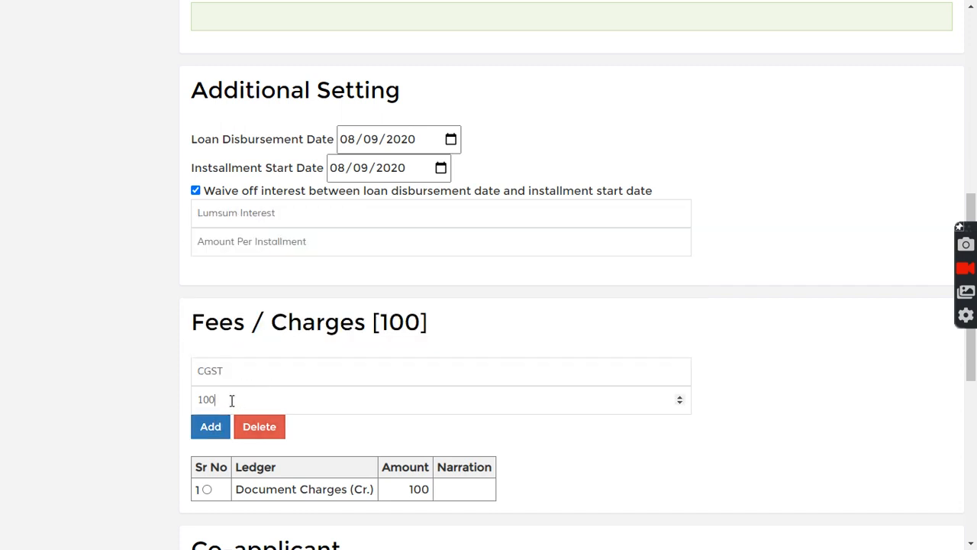
double_click(199, 401)
text(18)
click(221, 432)
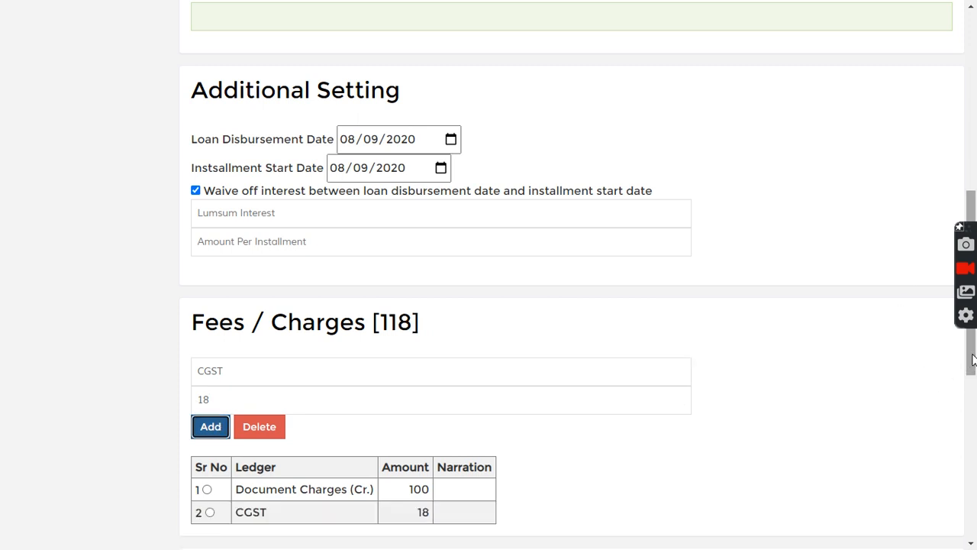
scroll(965, 368, down, 2)
drag(253, 377, 425, 380)
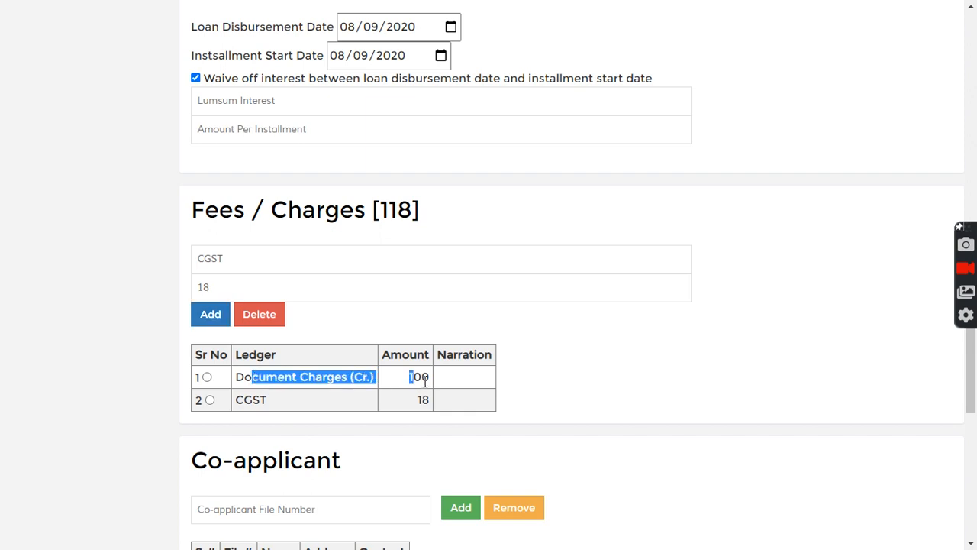
drag(425, 379, 446, 378)
click(446, 378)
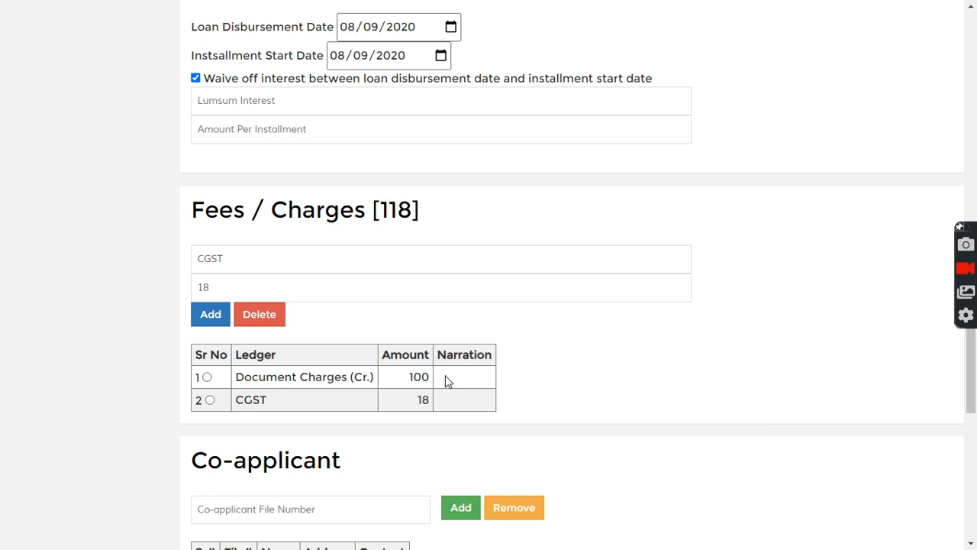
Calculate the loan, review the calculation result and save the loan.
drag(970, 383, 968, 231)
click(212, 351)
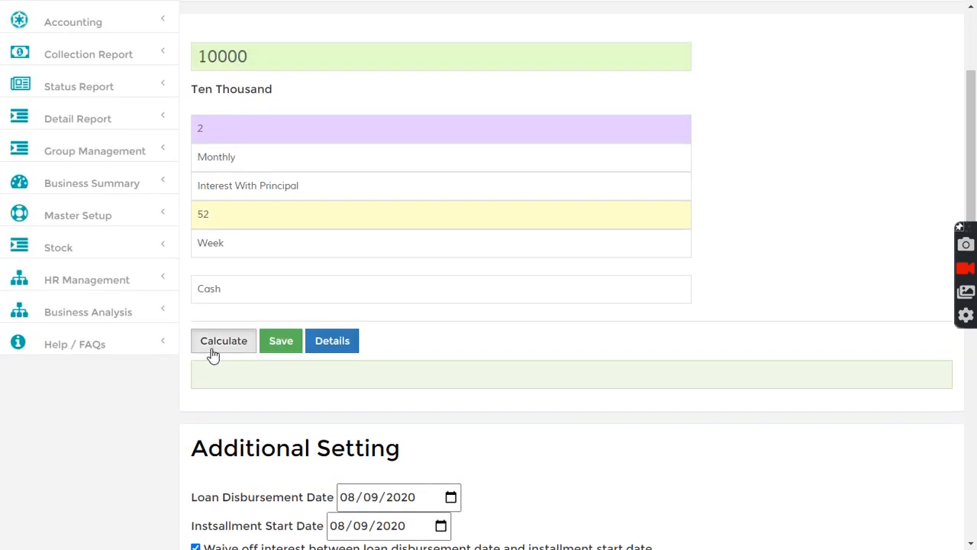
drag(268, 376, 329, 406)
click(284, 344)
drag(967, 178, 960, 7)
Search for the newly saved loan by its loan number to open its details.
click(462, 24)
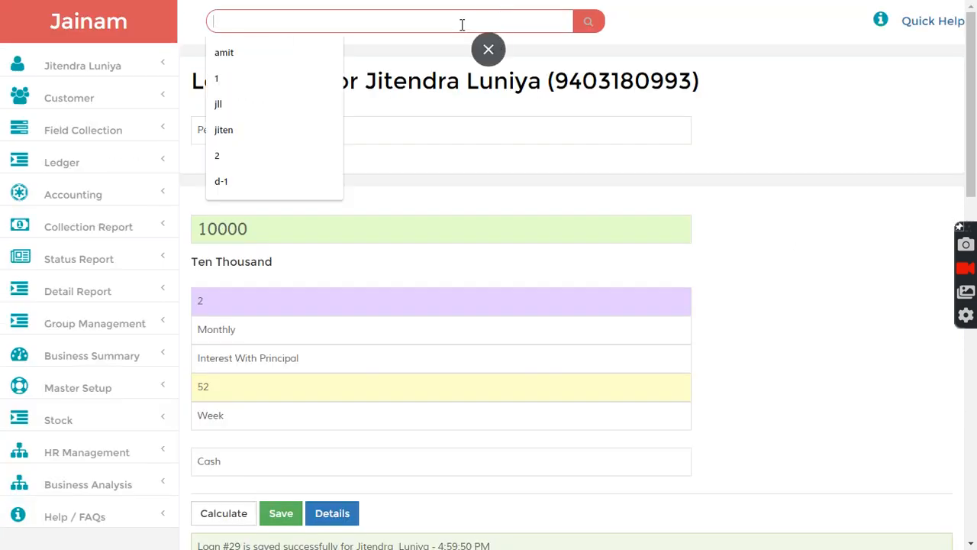
text(29)
key(Return)
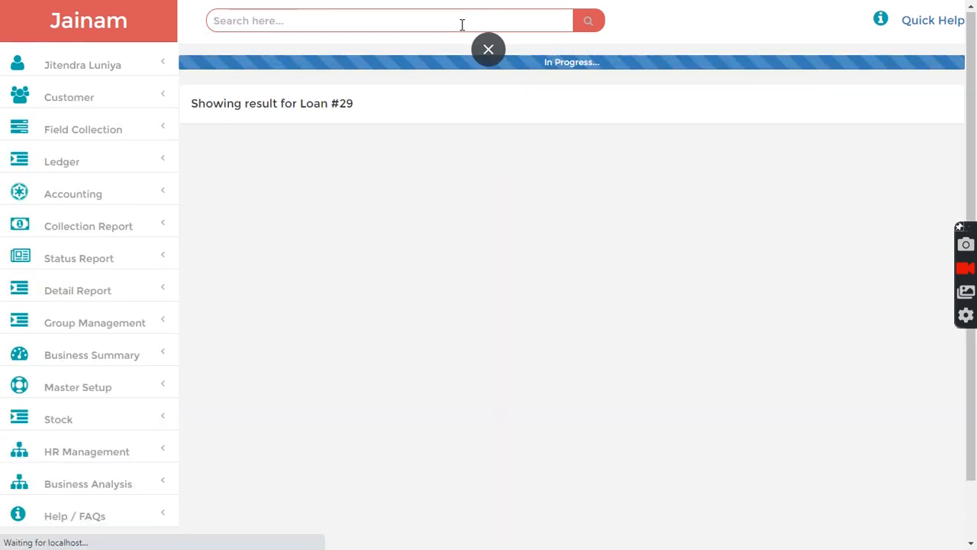
Examine the cash payment, charges and balance in the new loan's transaction statement and return to the home page.
drag(972, 145, 971, 270)
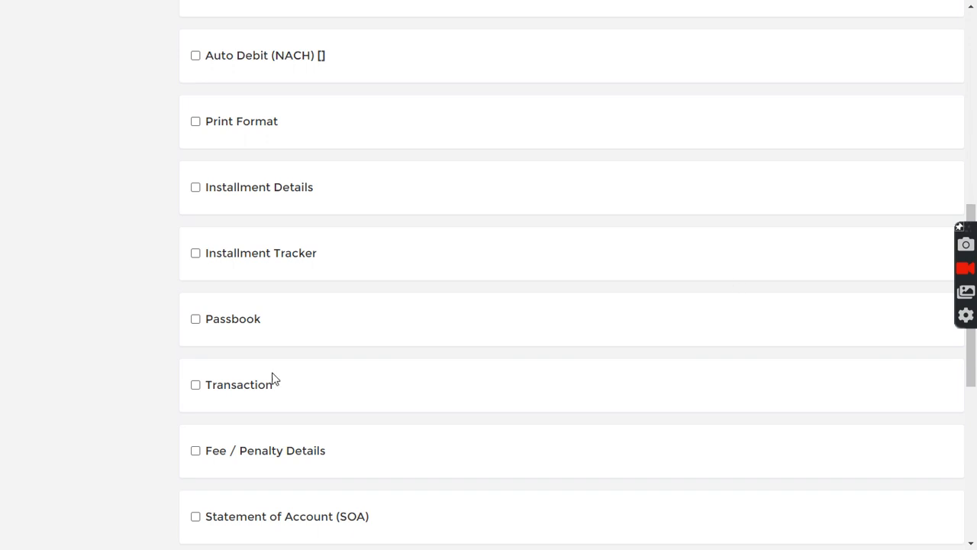
click(251, 390)
scroll(251, 390, down, 3)
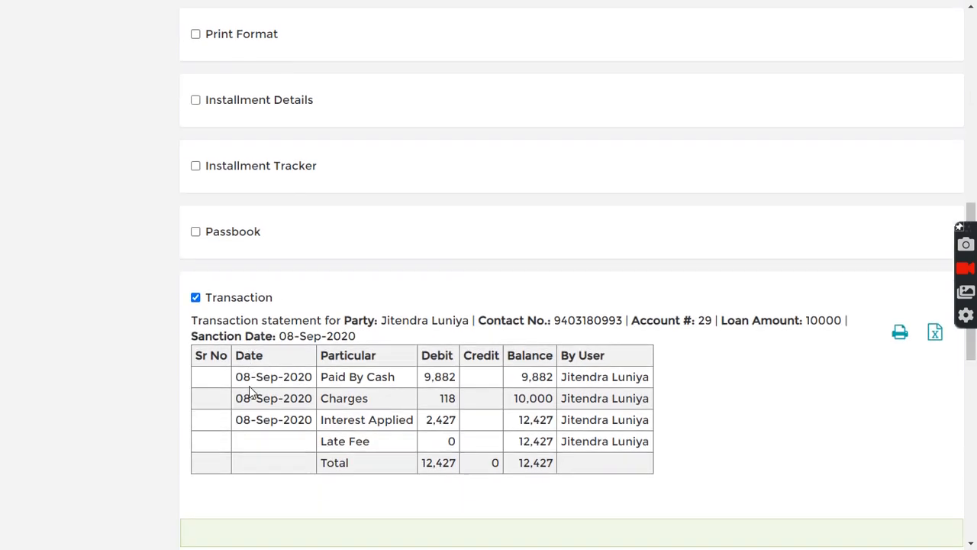
drag(425, 350, 555, 371)
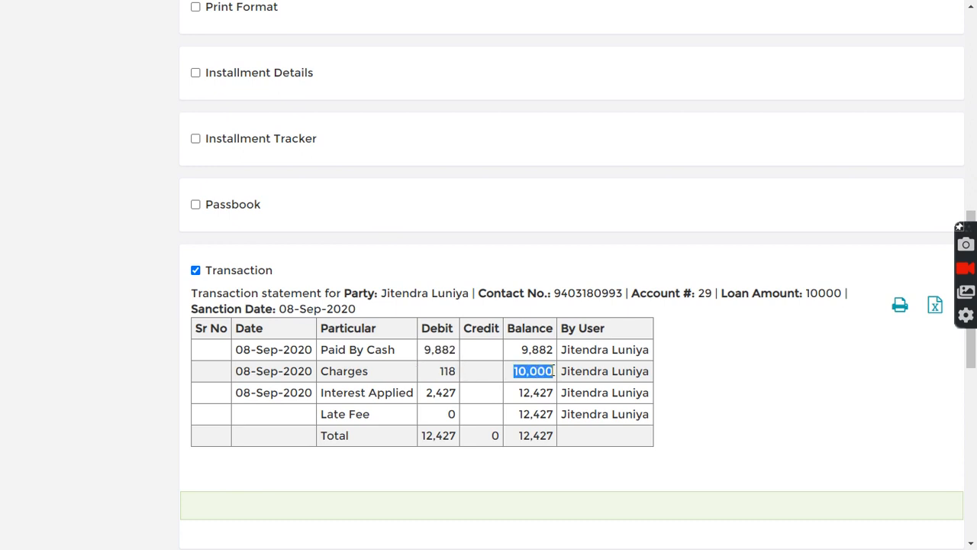
click(661, 368)
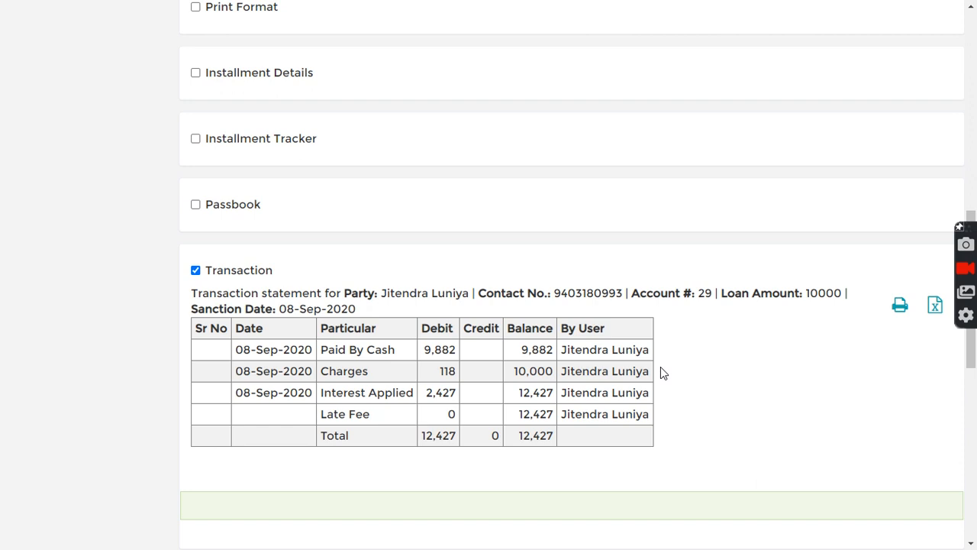
scroll(660, 367, up, 10)
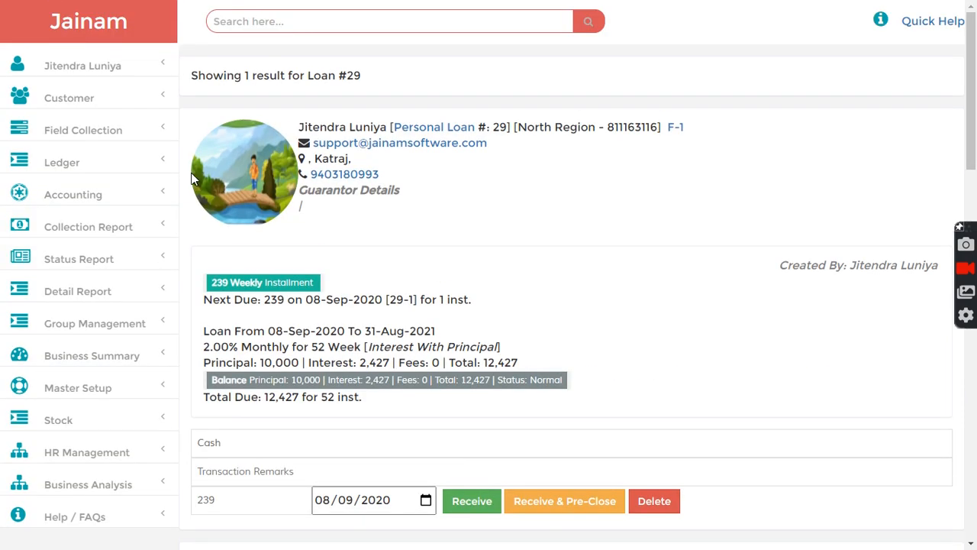
click(87, 26)
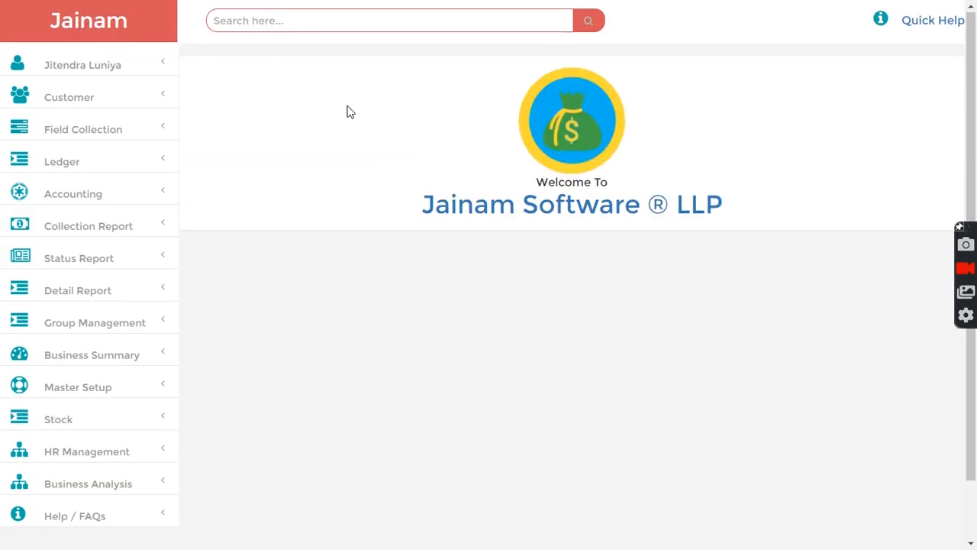